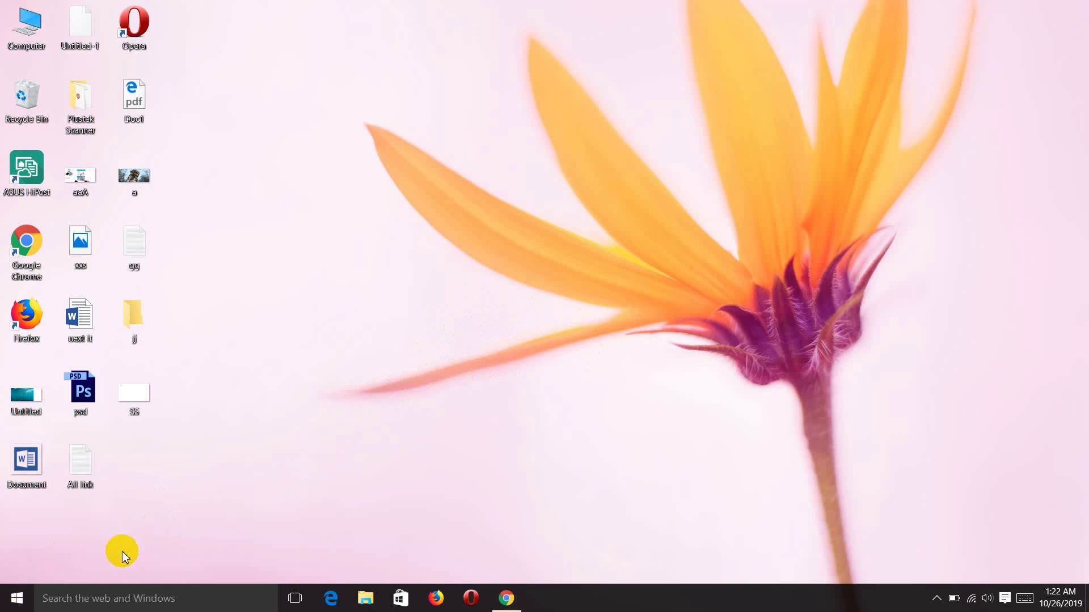
# Step: Open Excel 2013 and create a blank workbook
pyautogui.click(17, 601)
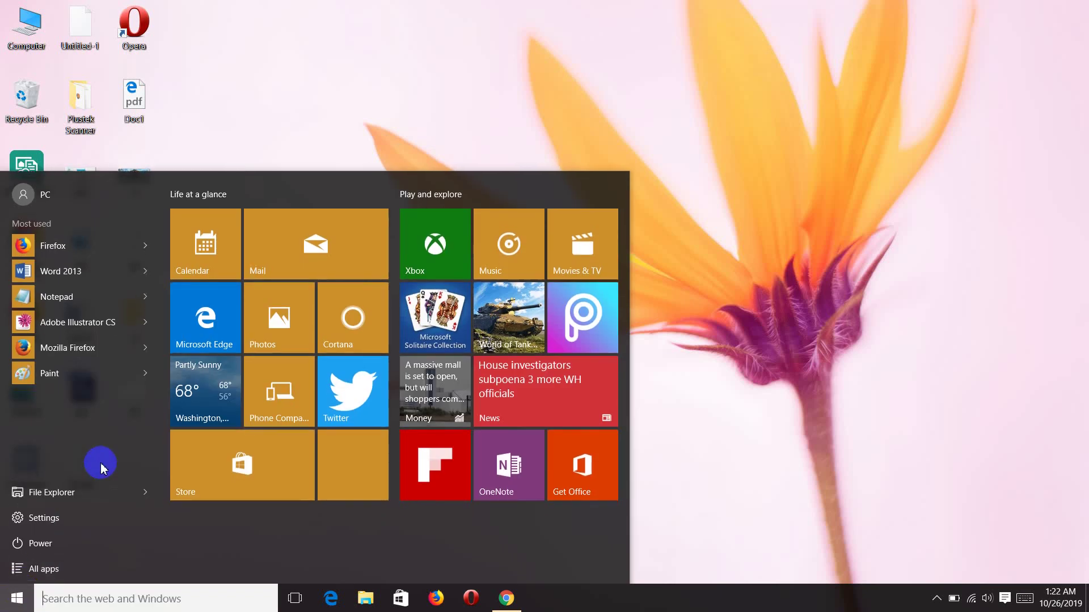
pyautogui.write('ex')
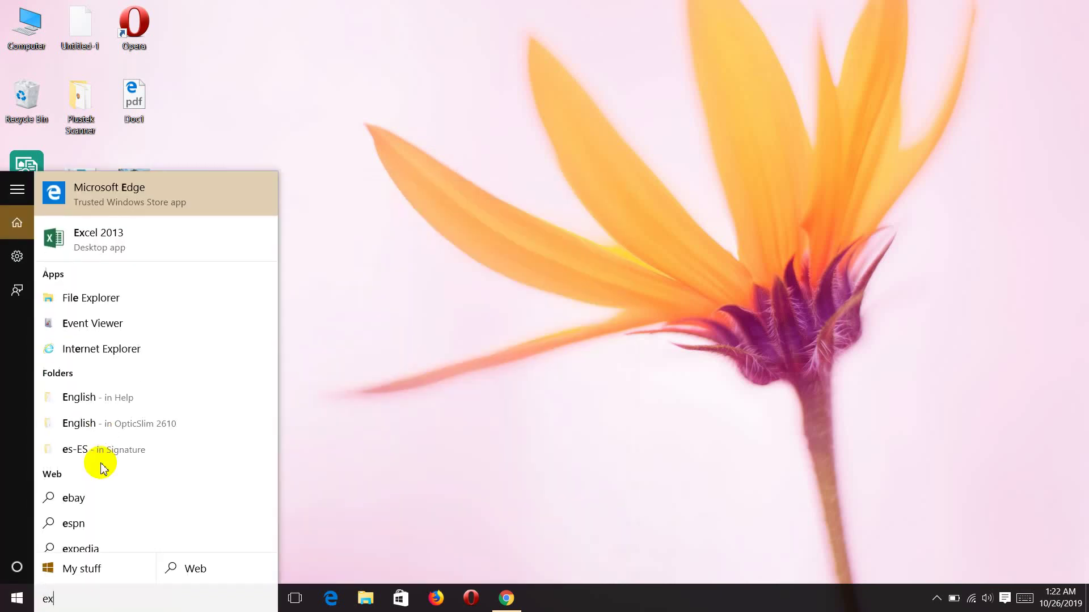
pyautogui.write('ce')
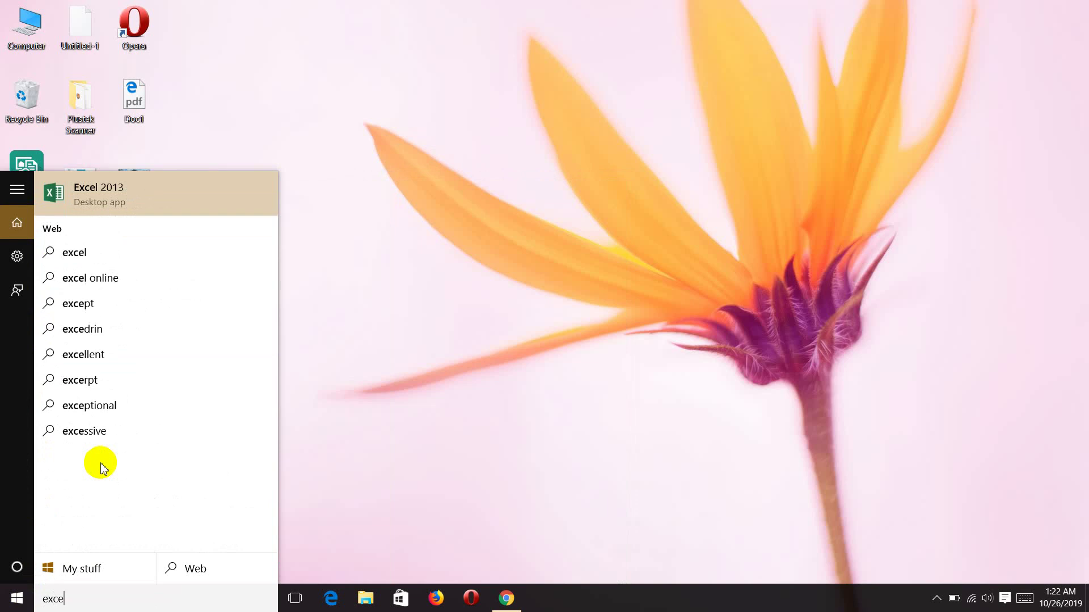
pyautogui.click(139, 196)
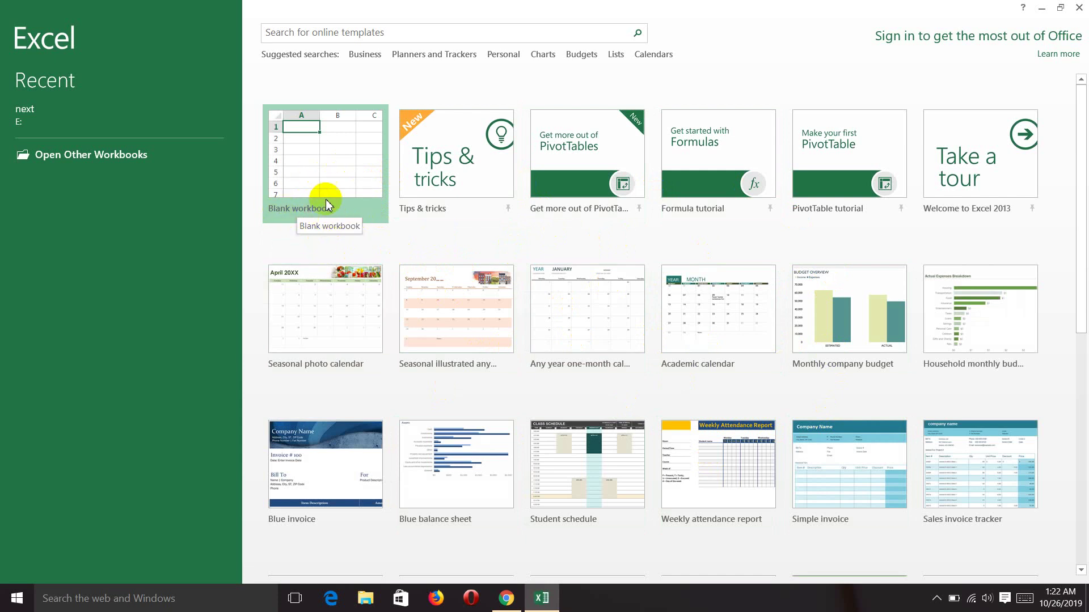
pyautogui.click(316, 180)
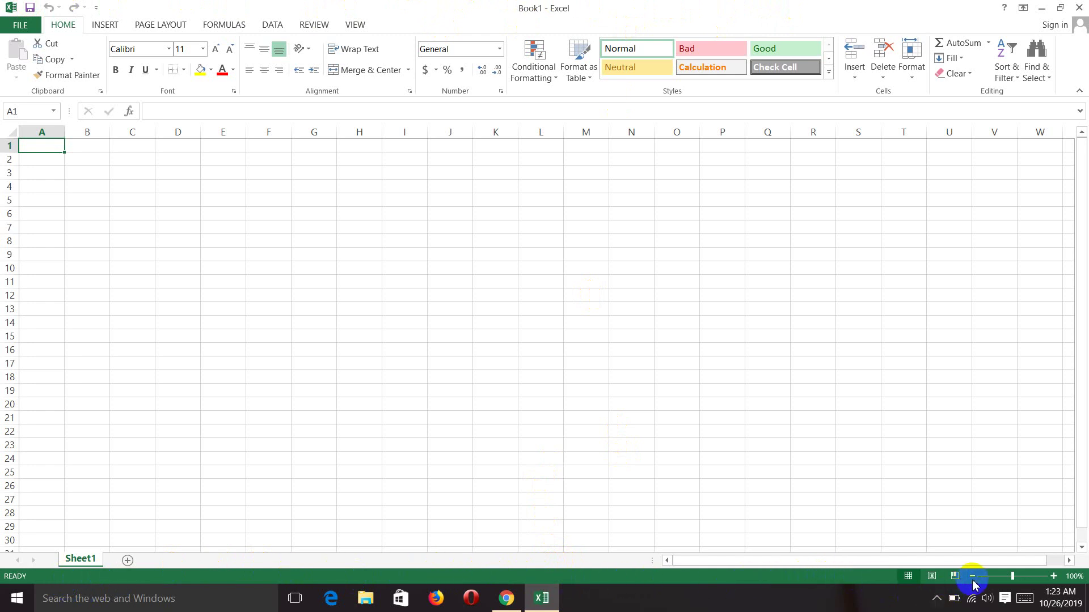
# Step: Zoom the blank worksheet in to 300%
pyautogui.click(1053, 577)
pyautogui.click(1053, 577)
pyautogui.click(1052, 577)
pyautogui.click(1053, 577)
pyautogui.click(1053, 577)
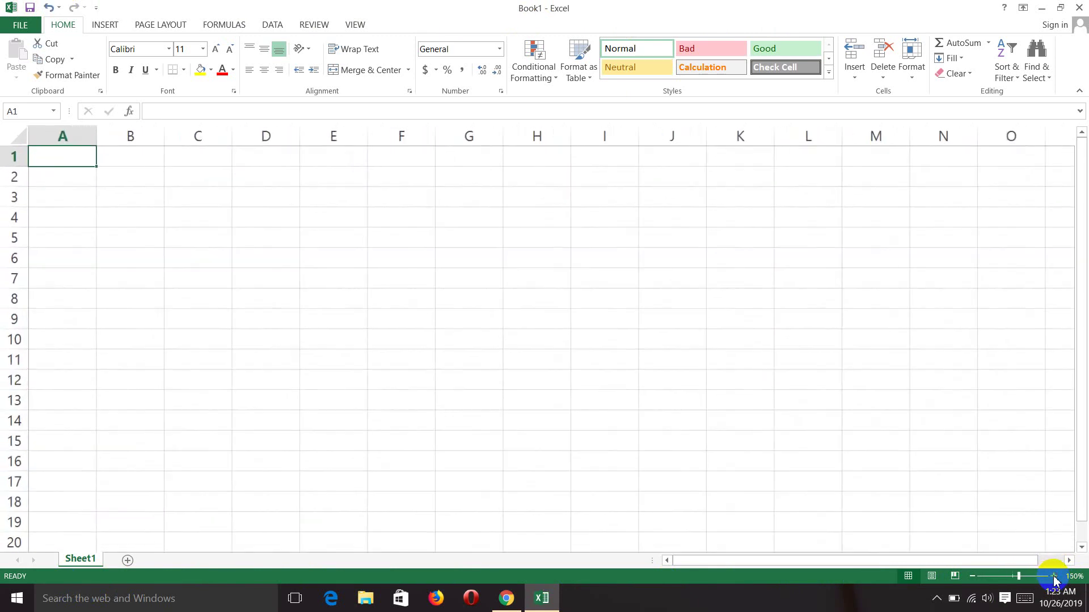
pyautogui.click(1053, 577)
pyautogui.click(1053, 578)
pyautogui.click(1053, 577)
pyautogui.click(1053, 577)
pyautogui.click(1053, 577)
pyautogui.click(1053, 577)
pyautogui.click(1053, 577)
pyautogui.click(1053, 577)
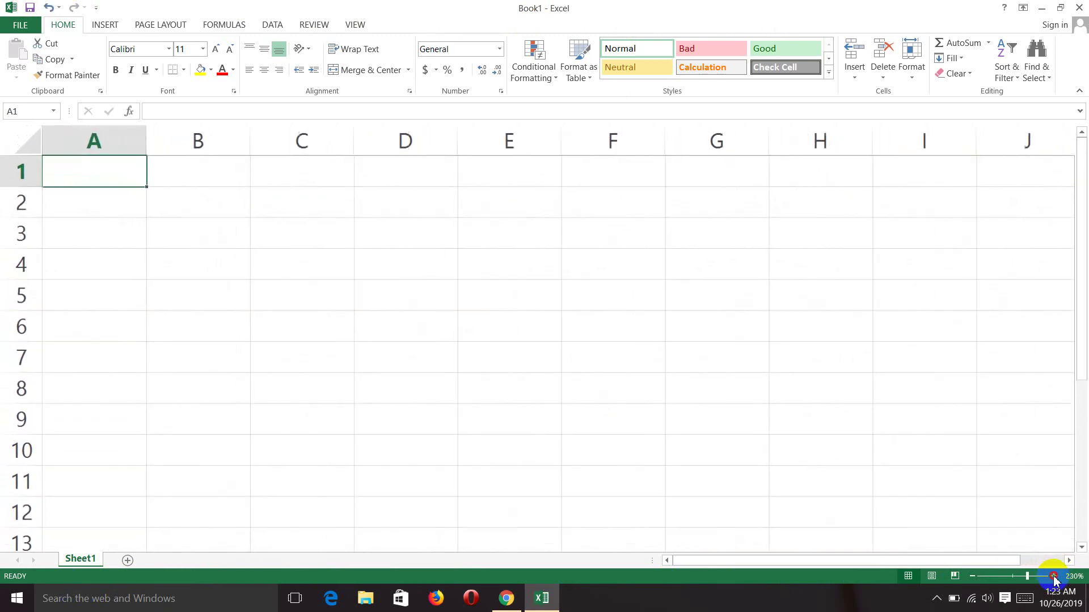
pyautogui.click(1053, 577)
pyautogui.click(1053, 577)
pyautogui.click(1053, 577)
pyautogui.click(1053, 577)
pyautogui.click(1053, 578)
pyautogui.click(1052, 577)
pyautogui.click(1053, 577)
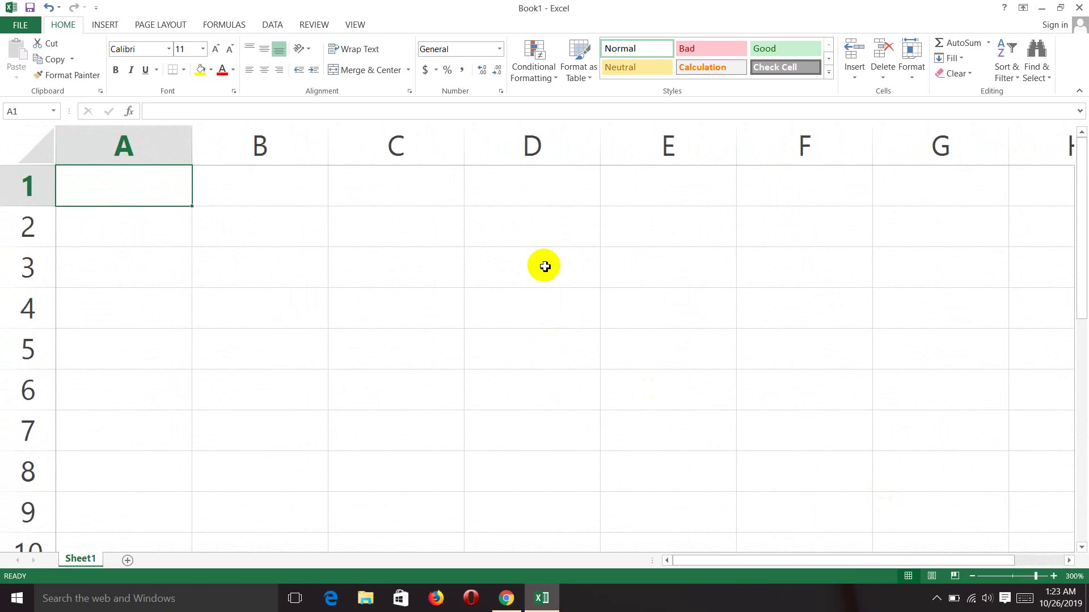
# Step: Reduce the worksheet zoom to 220%
pyautogui.click(973, 577)
pyautogui.click(974, 577)
pyautogui.click(974, 577)
pyautogui.click(974, 577)
pyautogui.click(973, 577)
pyautogui.click(973, 577)
pyautogui.click(974, 577)
pyautogui.click(974, 576)
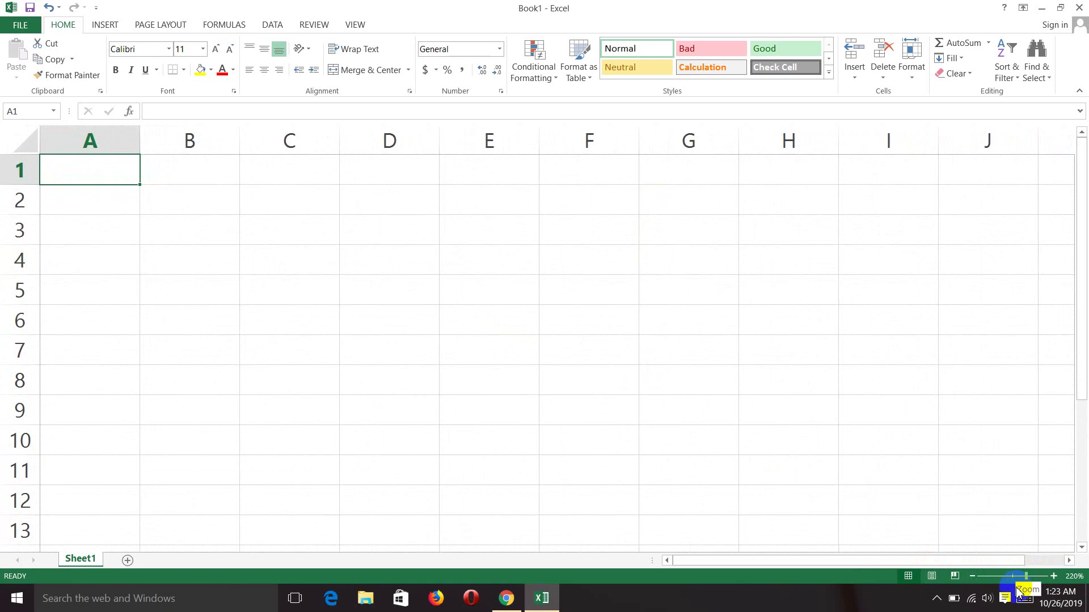
# Step: Select whole columns between A and G one at a time, in both directions, ending on column E
pyautogui.moveTo(1077, 204)
pyautogui.mouseDown()
pyautogui.moveTo(1072, 372)
pyautogui.moveTo(1084, 204)
pyautogui.mouseUp()
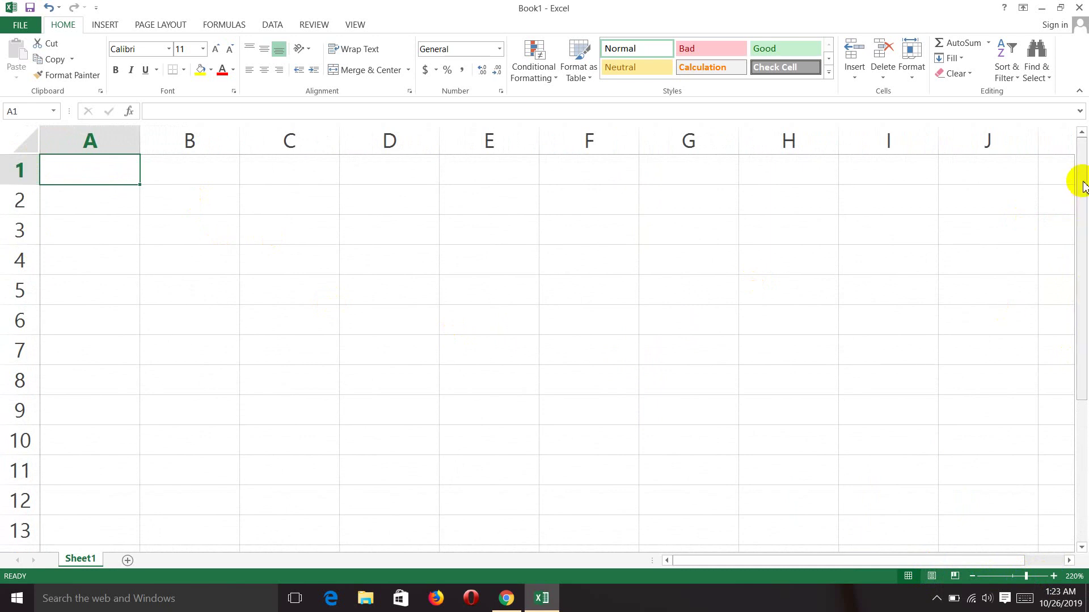
pyautogui.moveTo(1079, 170); pyautogui.dragTo(1053, 462)
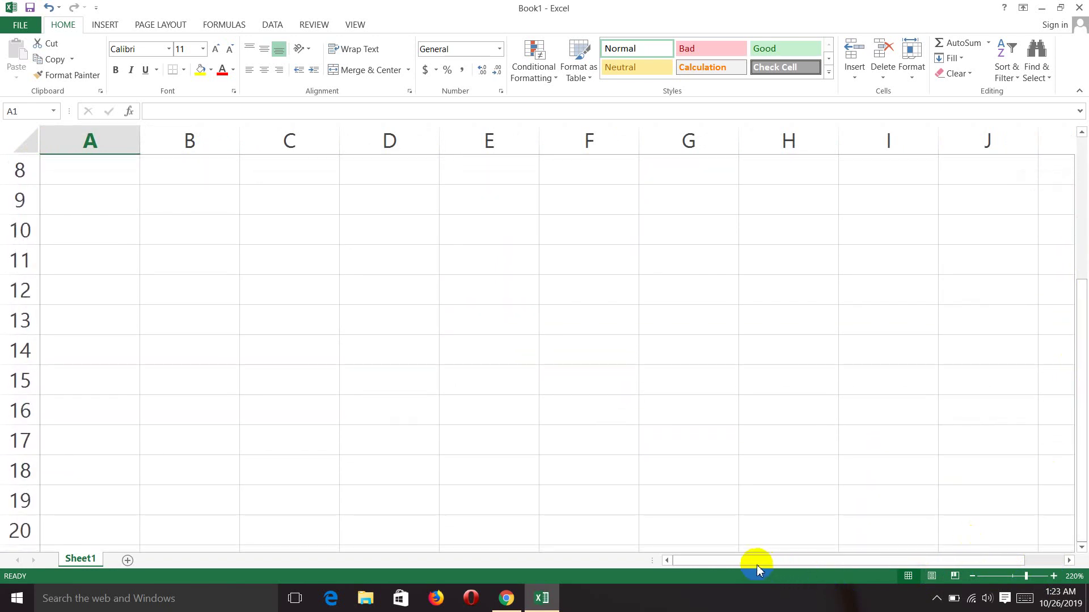
pyautogui.moveTo(756, 561); pyautogui.dragTo(644, 552)
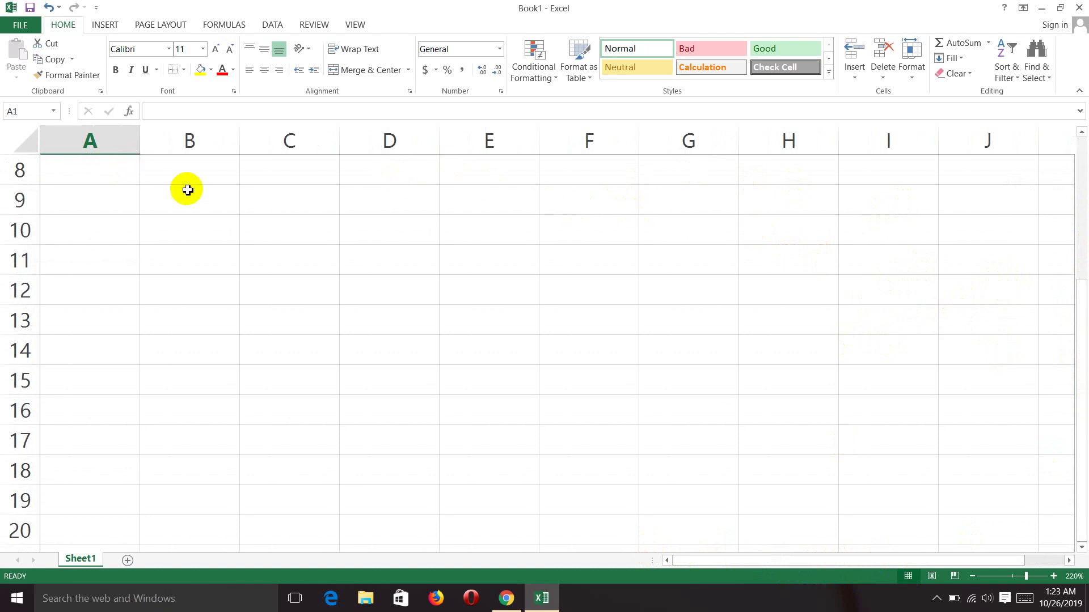
pyautogui.click(96, 141)
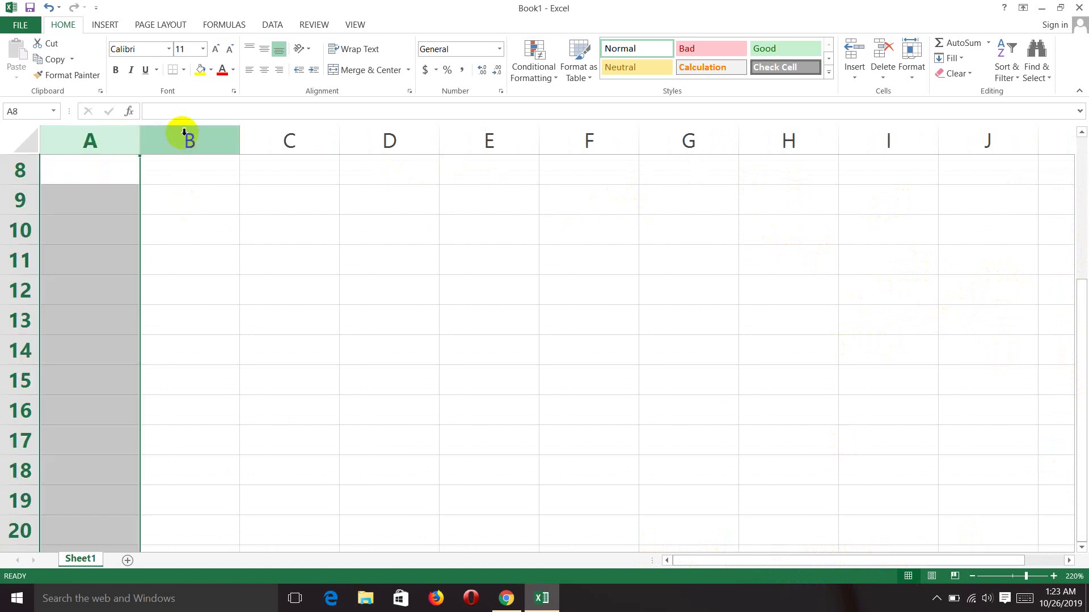
pyautogui.click(182, 138)
pyautogui.click(283, 138)
pyautogui.click(385, 139)
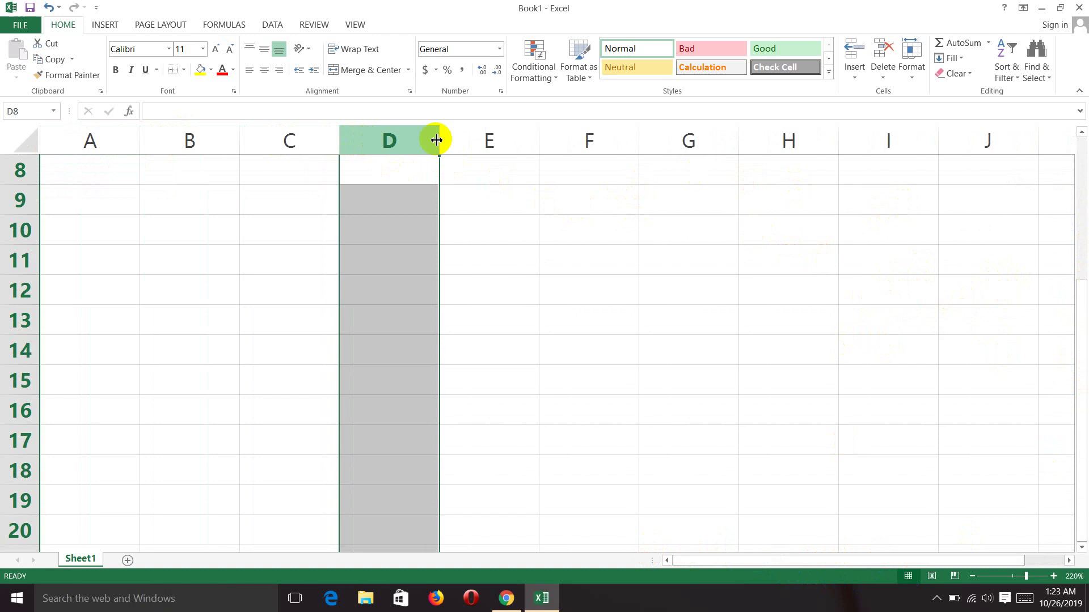
pyautogui.click(477, 137)
pyautogui.click(588, 136)
pyautogui.click(680, 138)
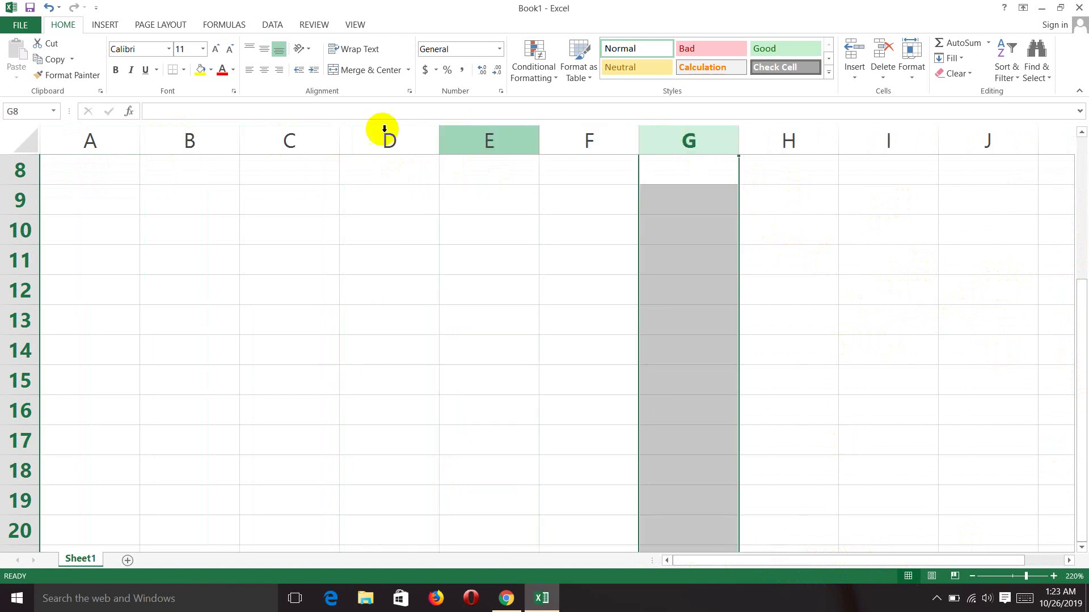
pyautogui.click(382, 135)
pyautogui.click(269, 143)
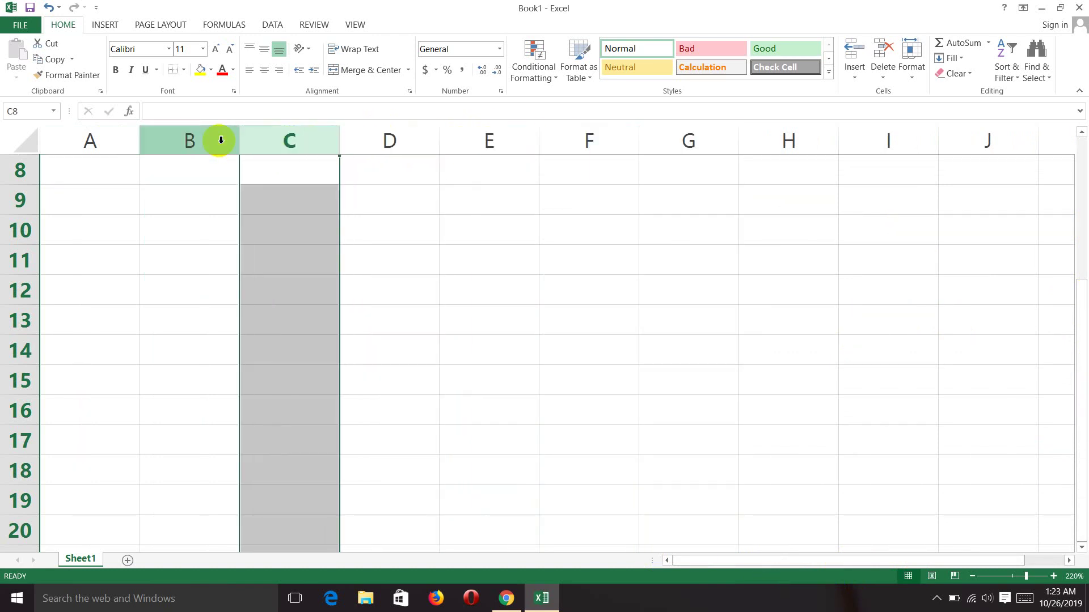
pyautogui.click(221, 139)
pyautogui.click(111, 141)
pyautogui.click(190, 141)
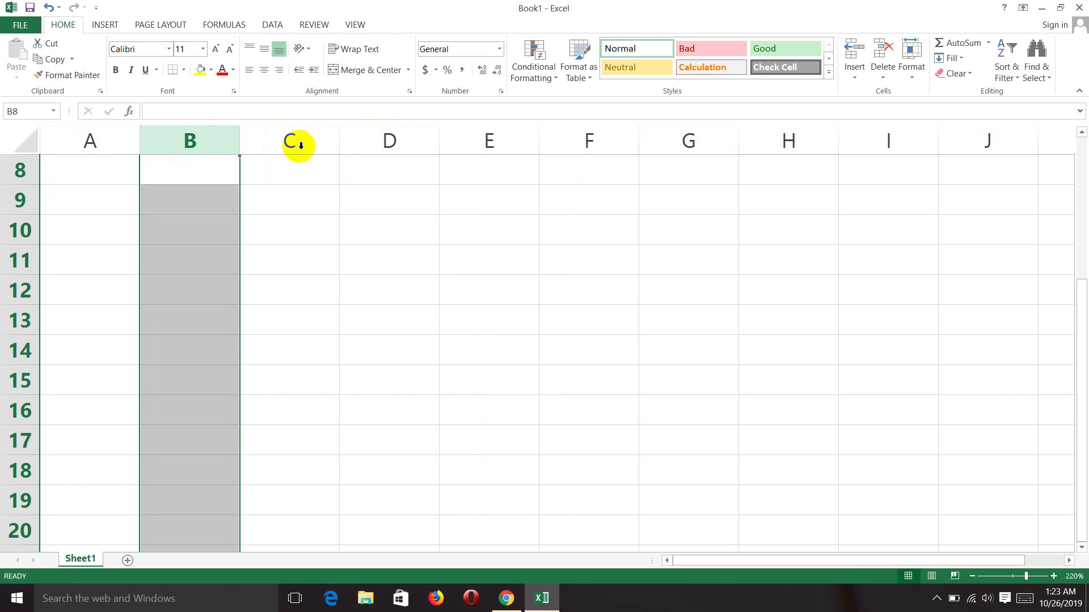
pyautogui.click(291, 141)
pyautogui.click(389, 139)
pyautogui.click(468, 139)
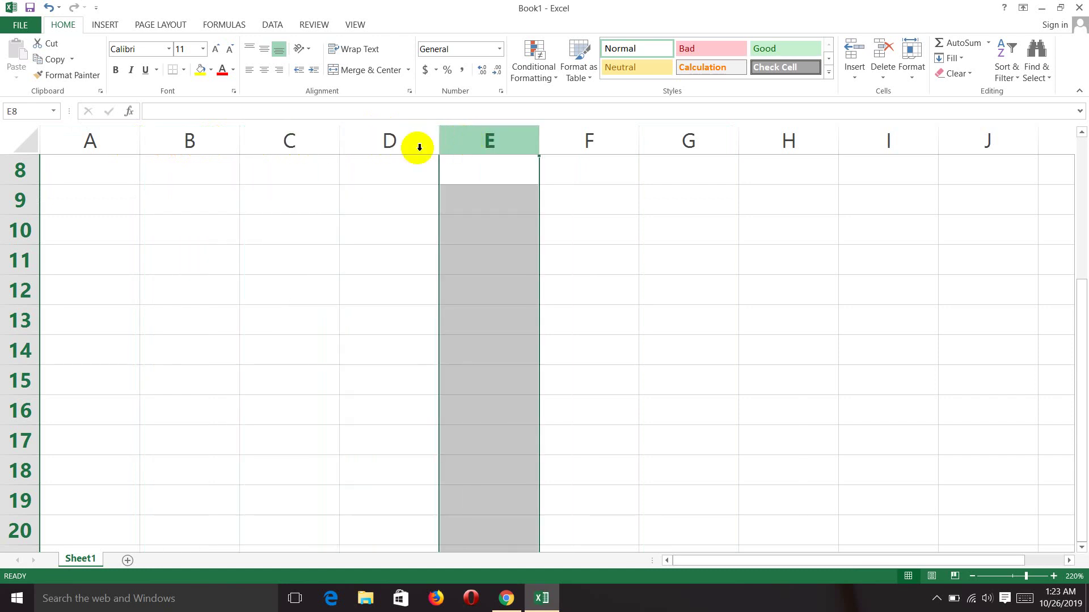
# Step: Select whole rows 1, 2 and 3 in turn, ending on row 1
pyautogui.scroll(3, 209, 211)
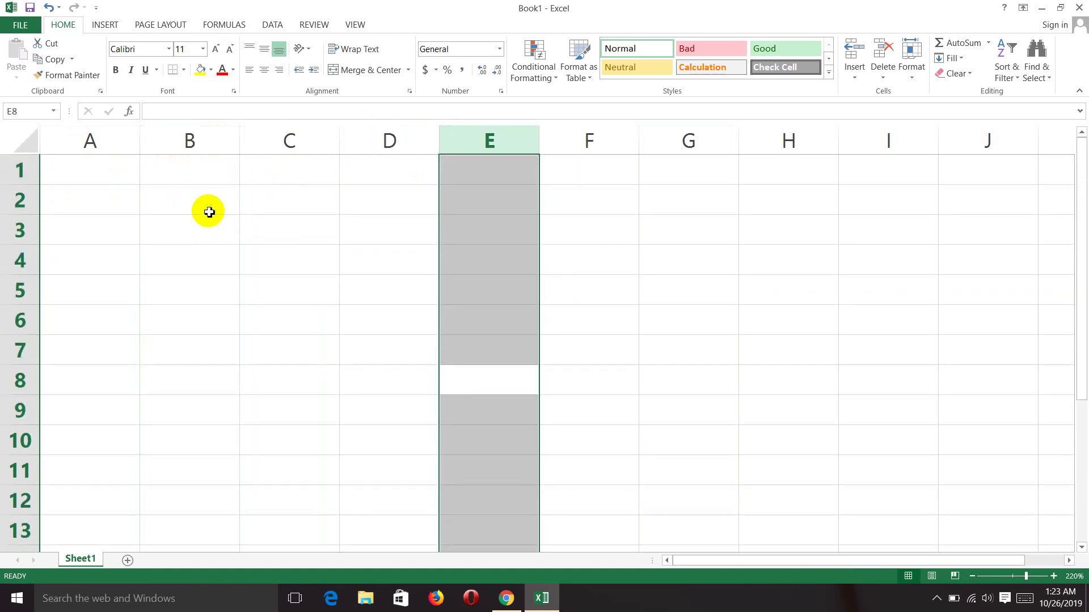
pyautogui.click(19, 170)
pyautogui.click(20, 200)
pyautogui.click(20, 231)
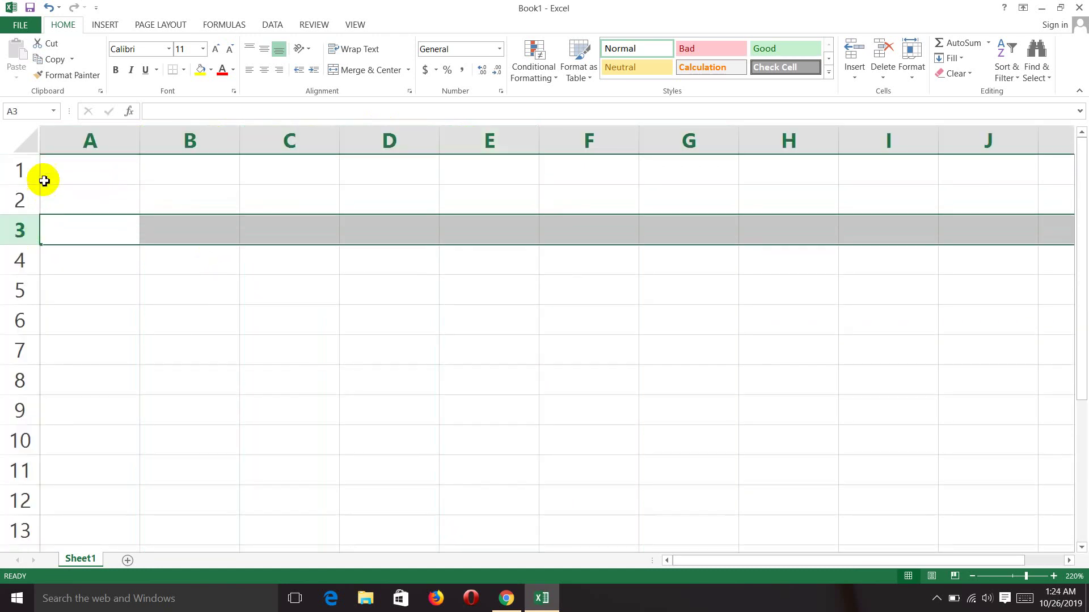
pyautogui.click(26, 171)
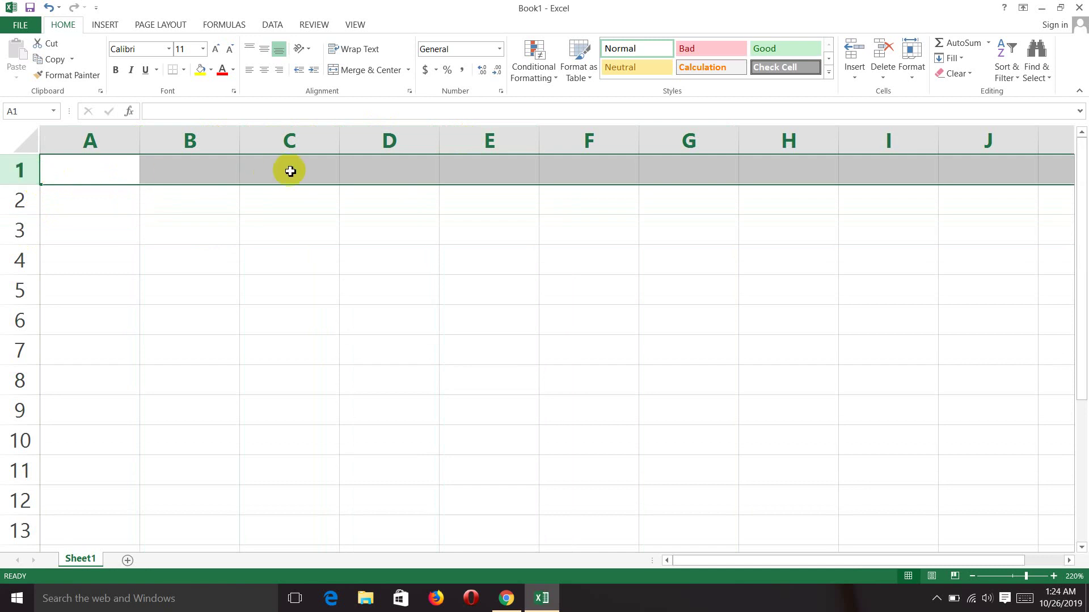
# Step: Select column C, row 2 and the cell at their intersection, C2
pyautogui.click(281, 147)
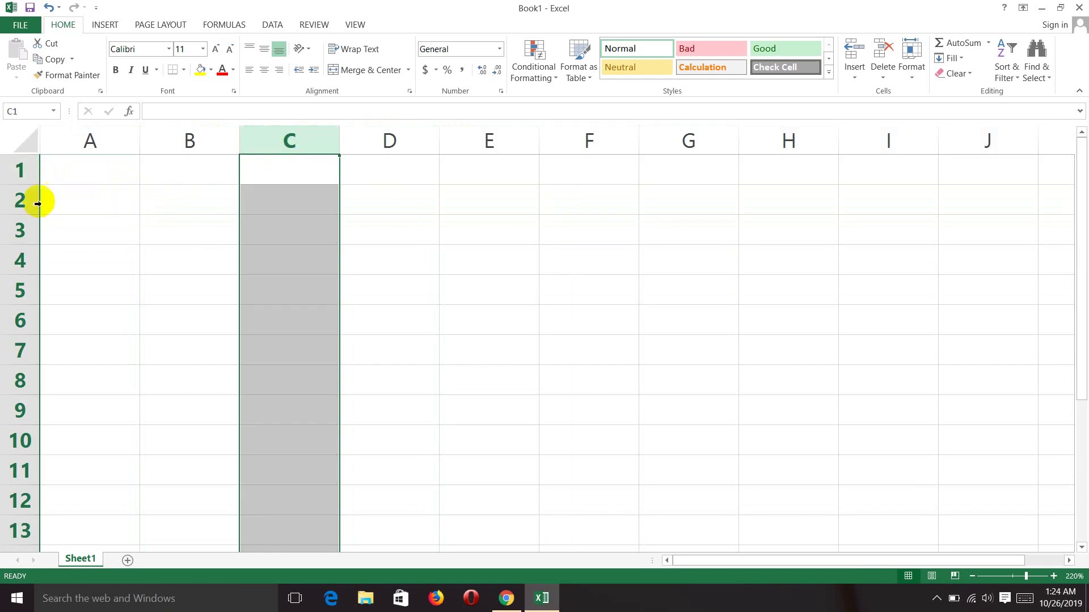
pyautogui.click(20, 201)
pyautogui.click(263, 251)
pyautogui.click(294, 206)
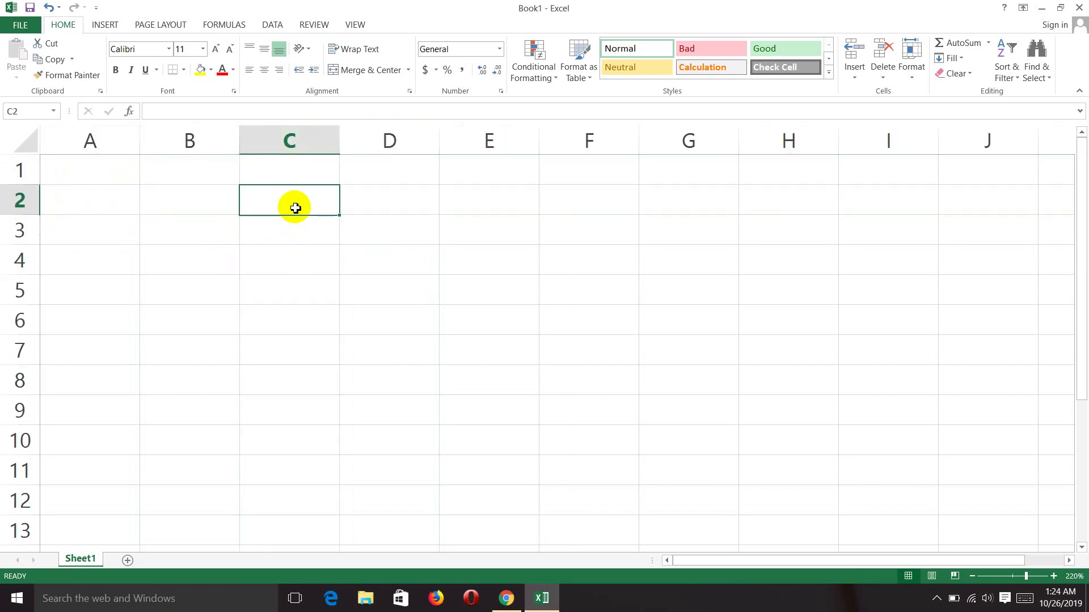
# Step: Select individual cells in columns C and D within rows 2 to 4, ending on cell D3
pyautogui.click(295, 226)
pyautogui.click(377, 229)
pyautogui.click(391, 203)
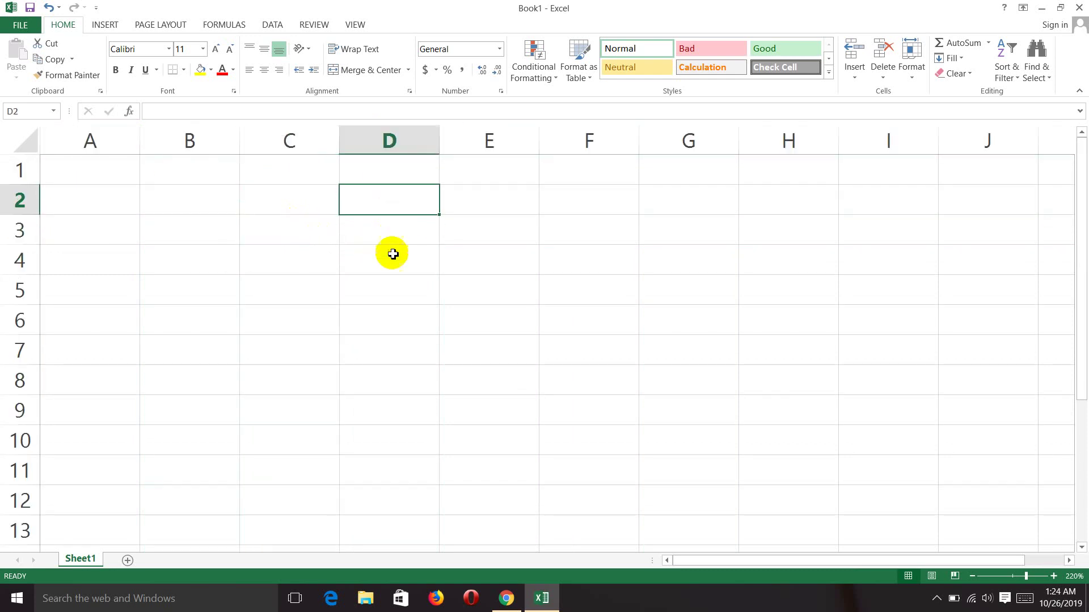
pyautogui.click(391, 258)
pyautogui.click(391, 238)
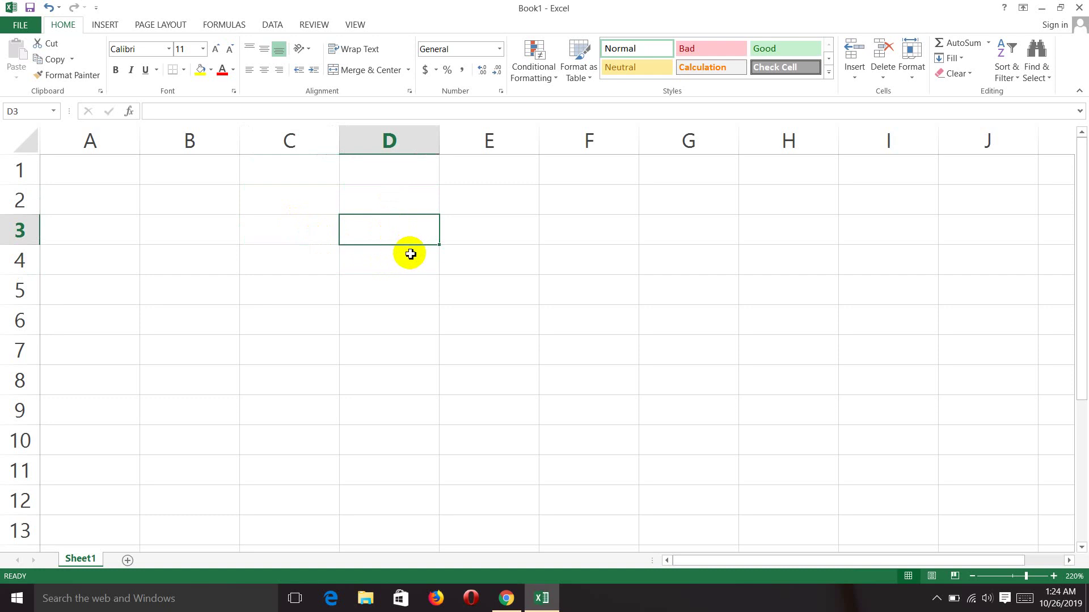
pyautogui.click(389, 208)
pyautogui.click(365, 252)
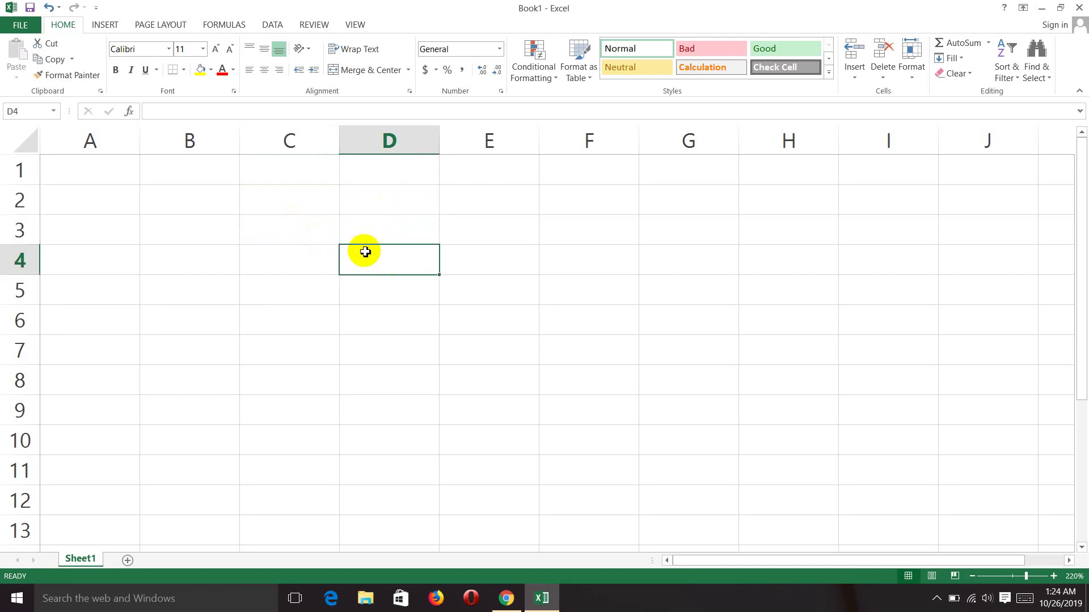
pyautogui.click(389, 223)
pyautogui.click(392, 204)
pyautogui.click(403, 251)
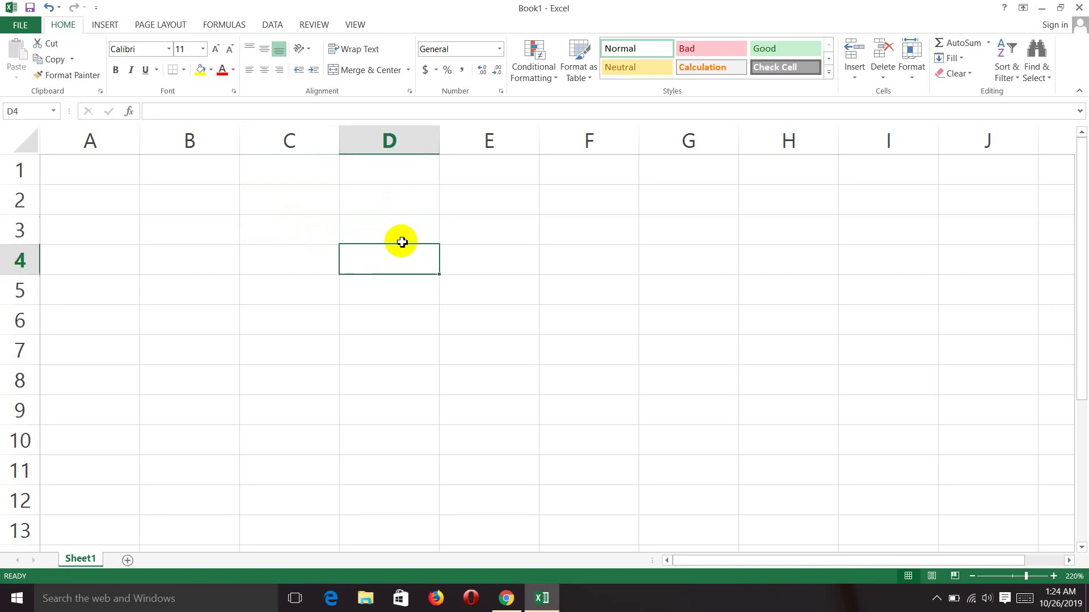
pyautogui.click(403, 206)
pyautogui.click(408, 226)
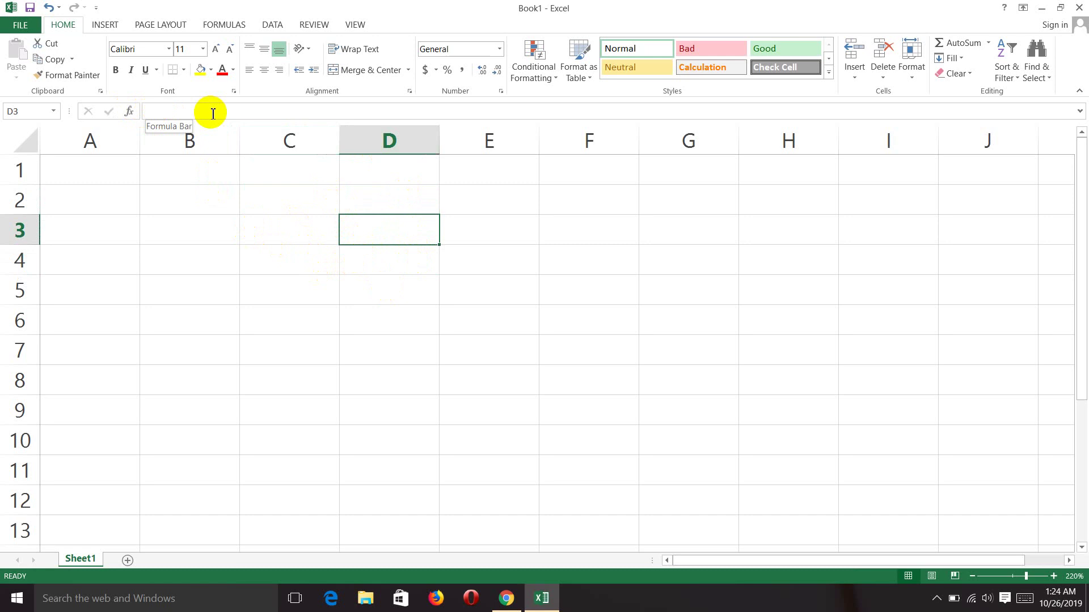
# Step: Place the cursor in the formula bar for D3, leave it empty, and select cell A1
pyautogui.click(182, 112)
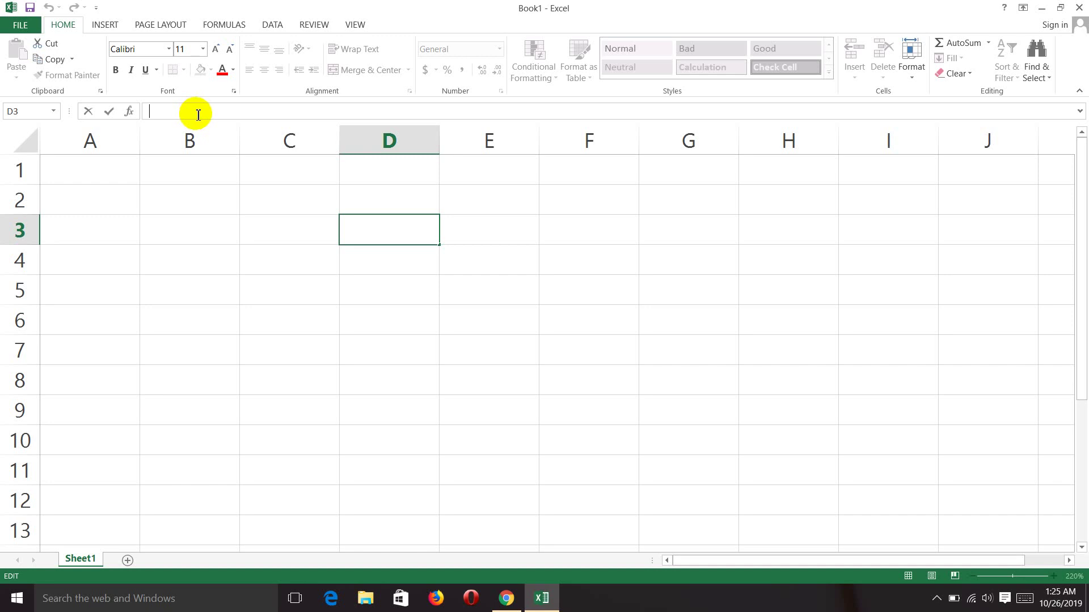
pyautogui.click(295, 203)
pyautogui.click(287, 176)
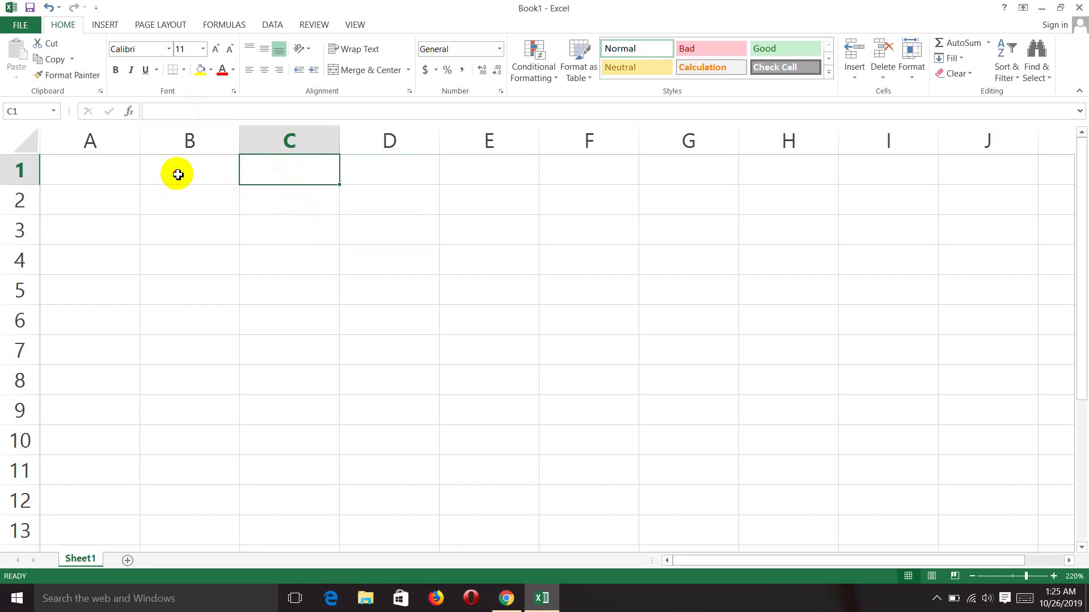
pyautogui.click(177, 174)
pyautogui.click(111, 176)
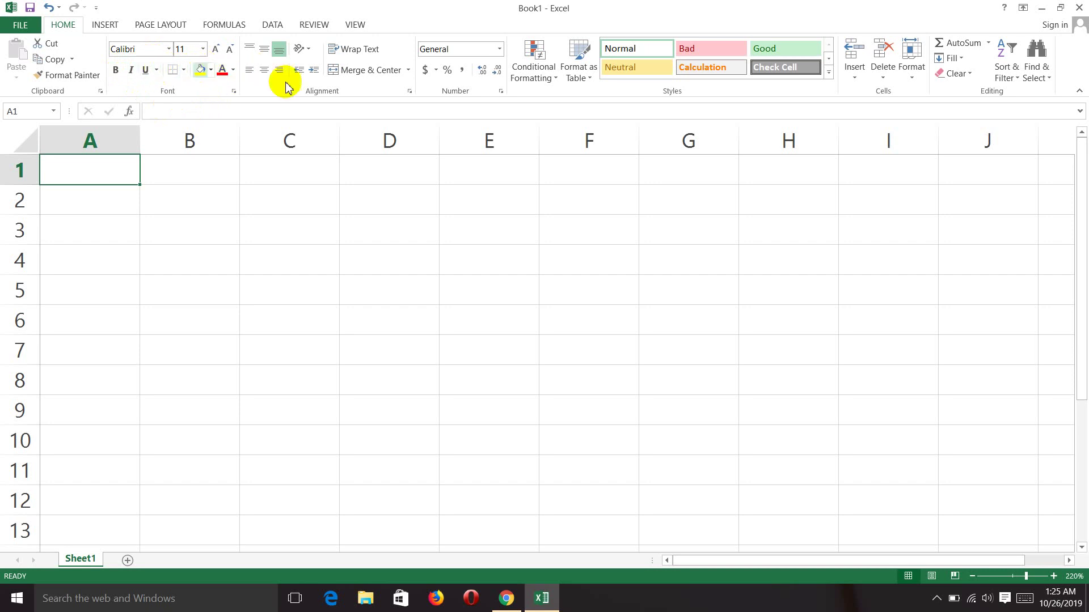
# Step: Examine the list of available fonts for cell A1 and close it without choosing a font
pyautogui.click(168, 51)
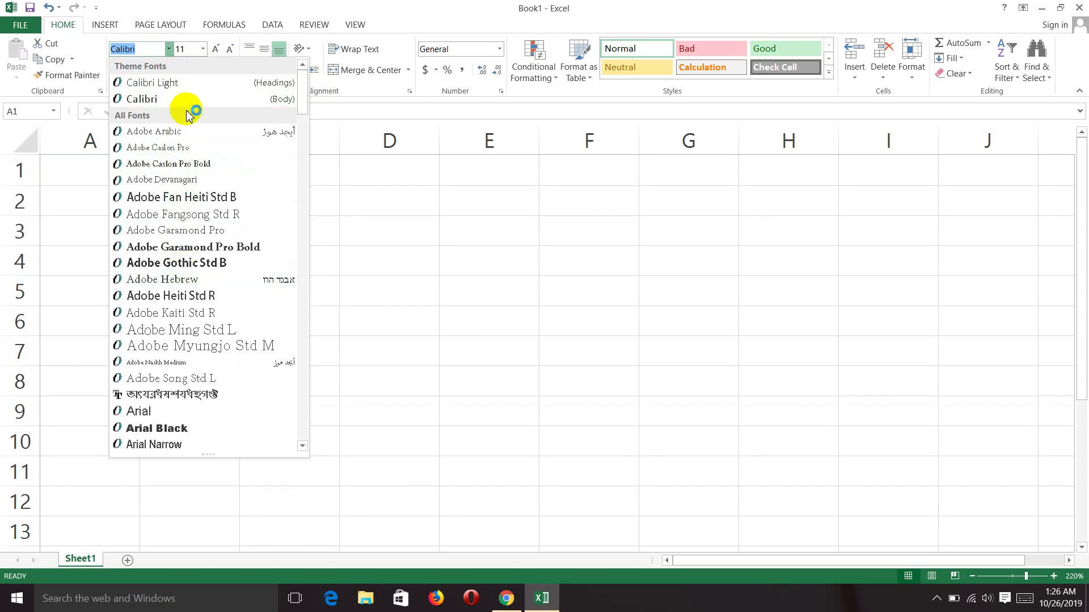
pyautogui.scroll(-3, 199, 243)
pyautogui.scroll(3, 236, 243)
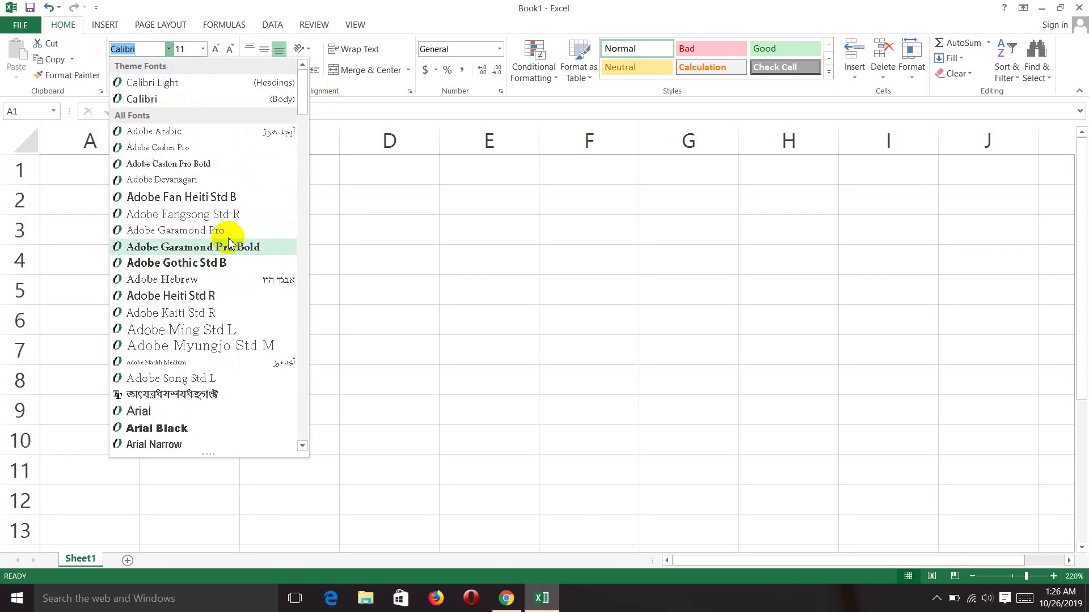
pyautogui.scroll(-20, 223, 236)
pyautogui.scroll(20, 217, 244)
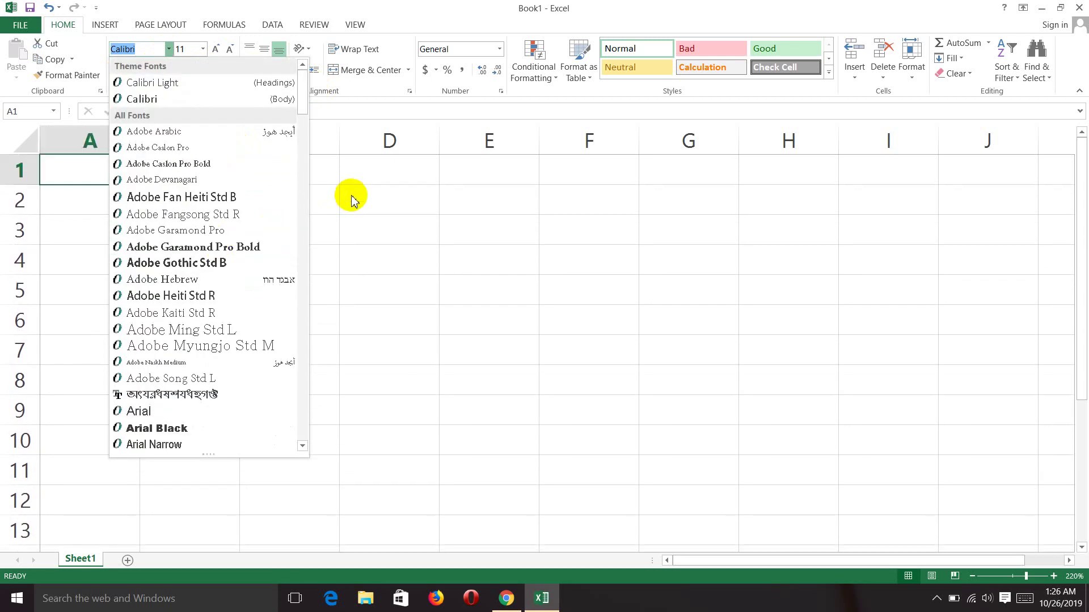
pyautogui.click(329, 185)
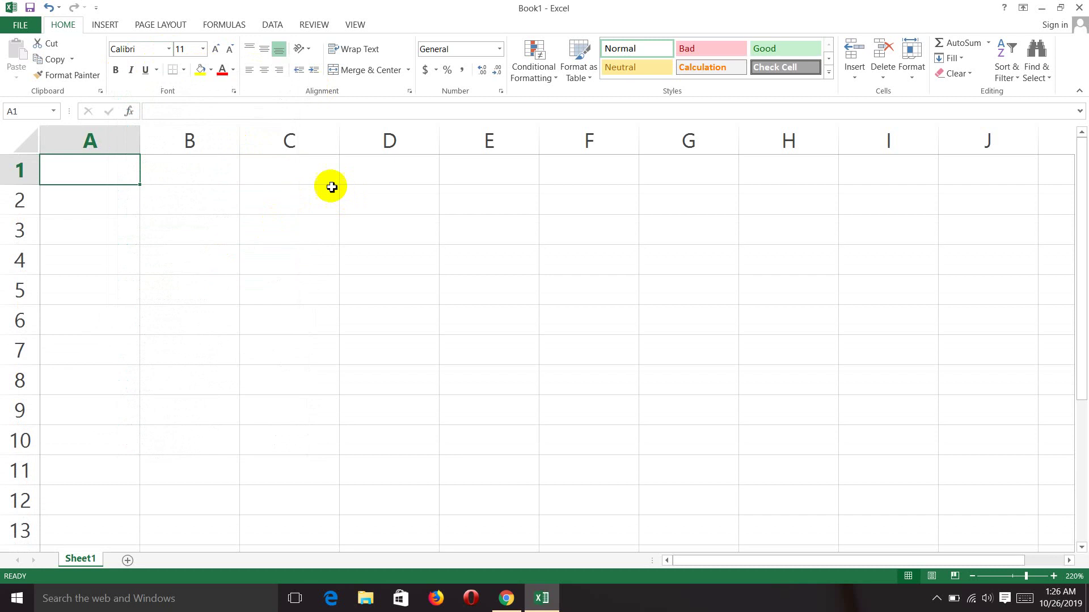
# Step: Examine the font size list and the underline styles for cell A1 without choosing any
pyautogui.click(203, 50)
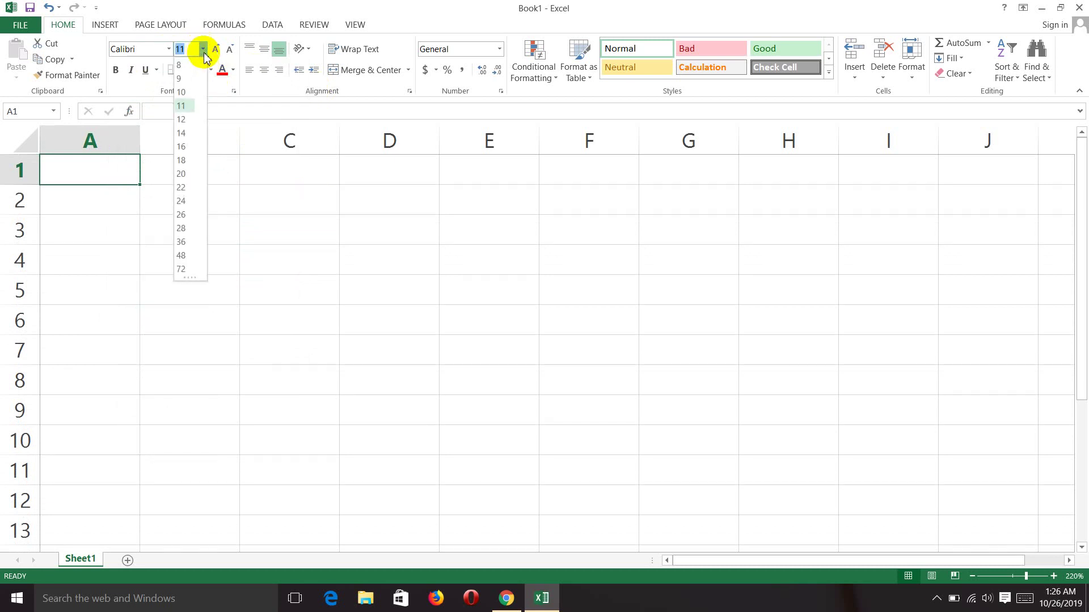
pyautogui.click(259, 184)
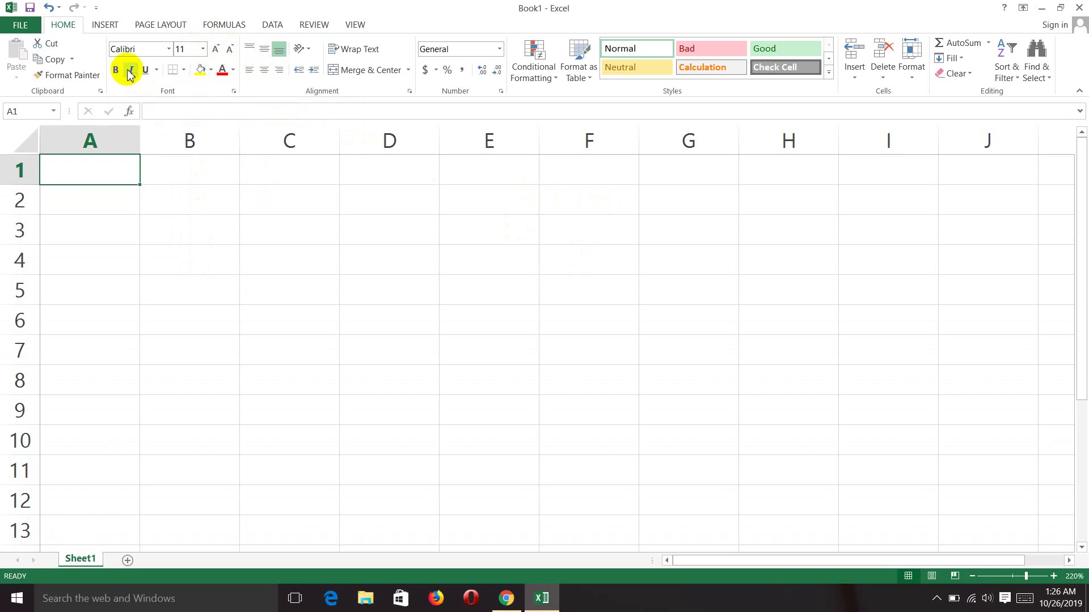
pyautogui.click(157, 71)
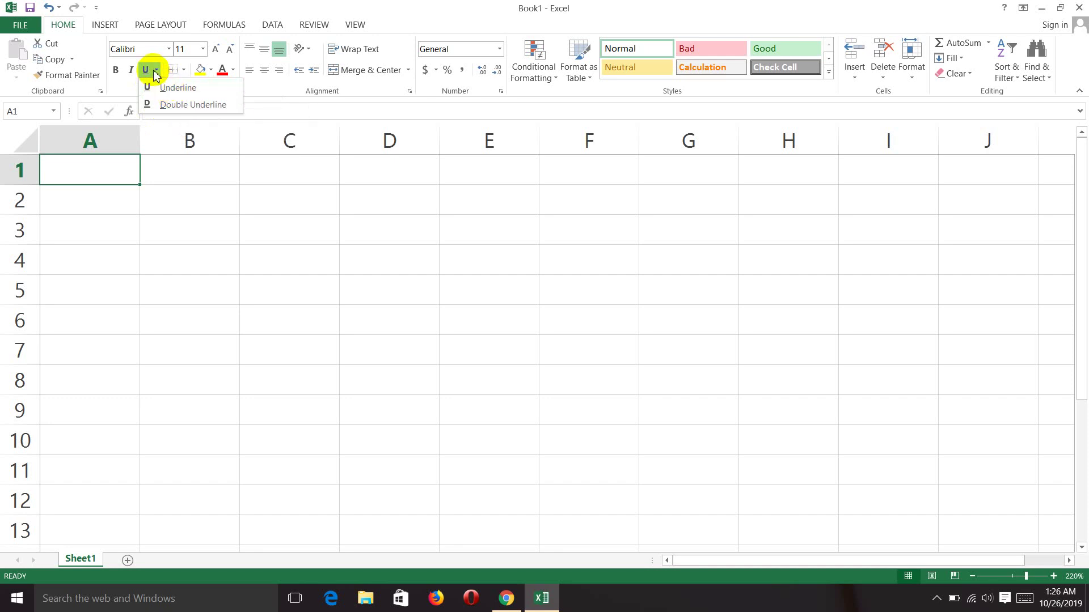
pyautogui.click(153, 69)
pyautogui.click(198, 178)
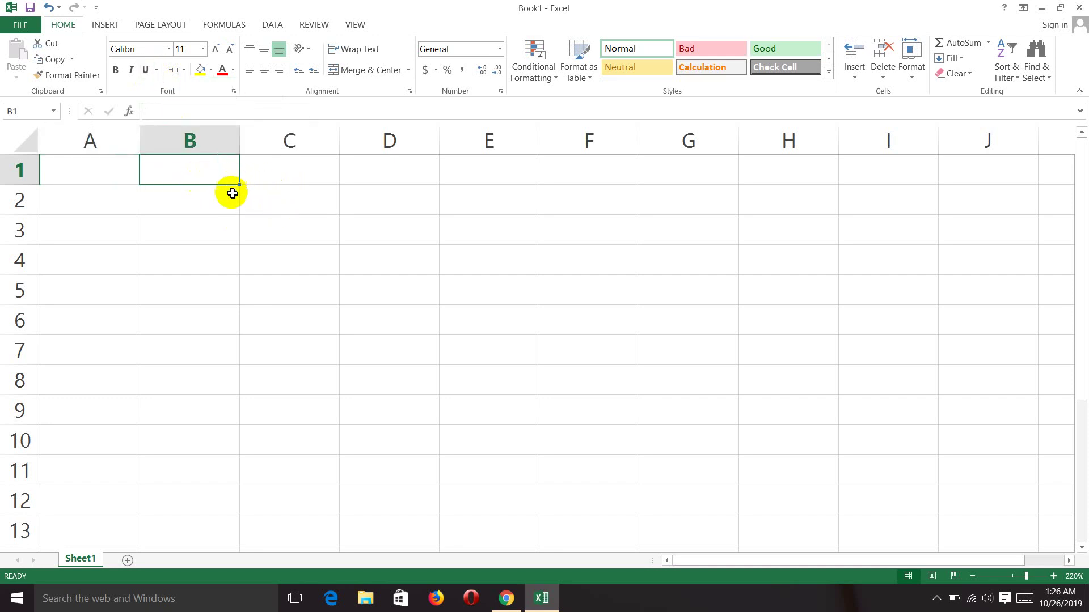
# Step: Enter the headings HDD, SSD and CPU in cells A1, B1 and C1
pyautogui.click(119, 173)
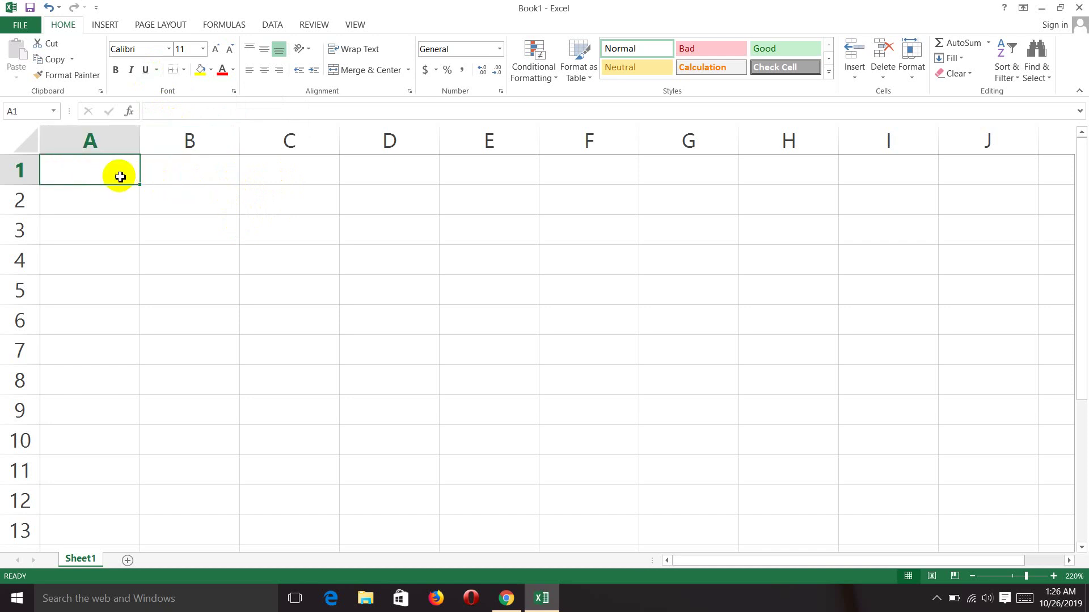
pyautogui.write('HDD')
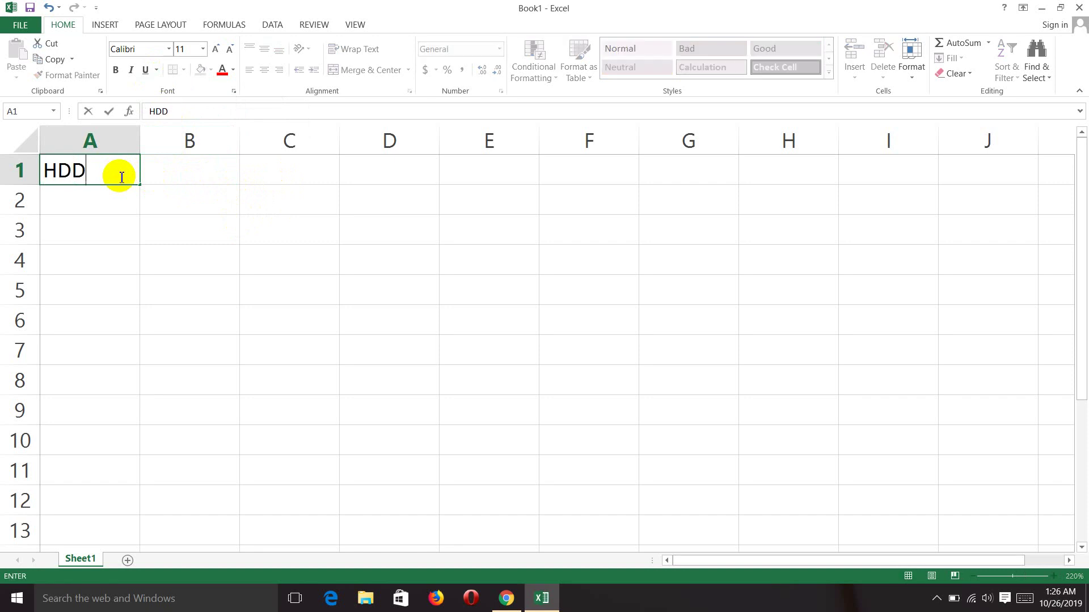
pyautogui.press('Tab')
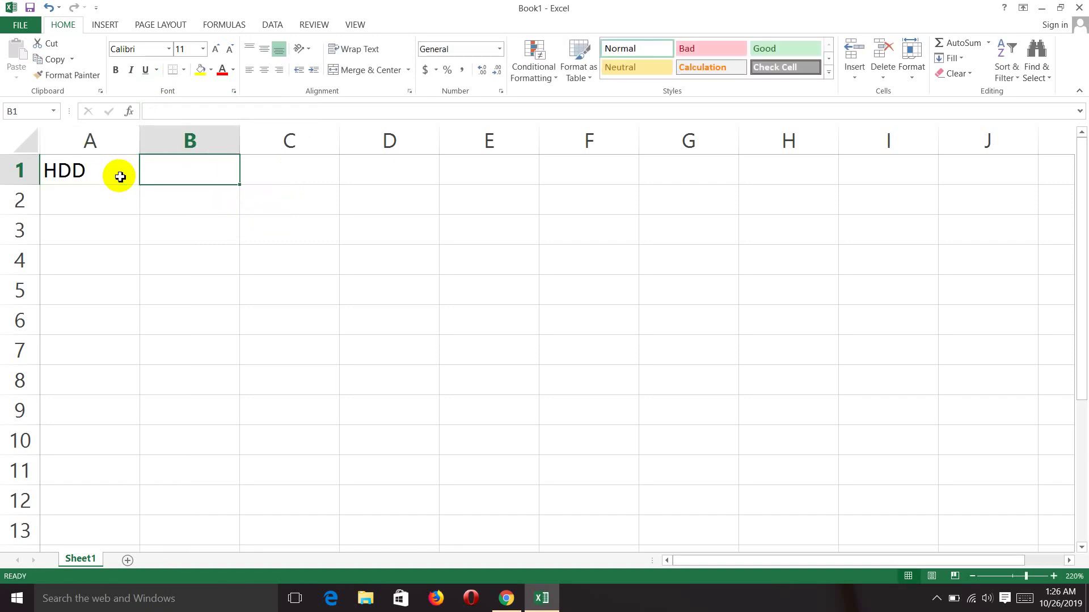
pyautogui.write('SSD')
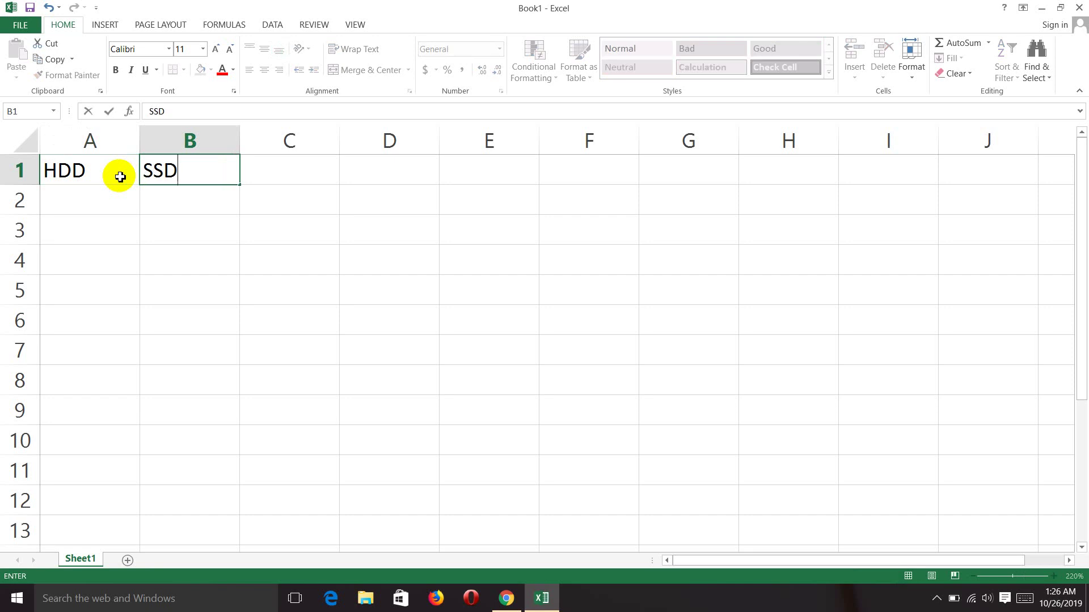
pyautogui.press('Tab')
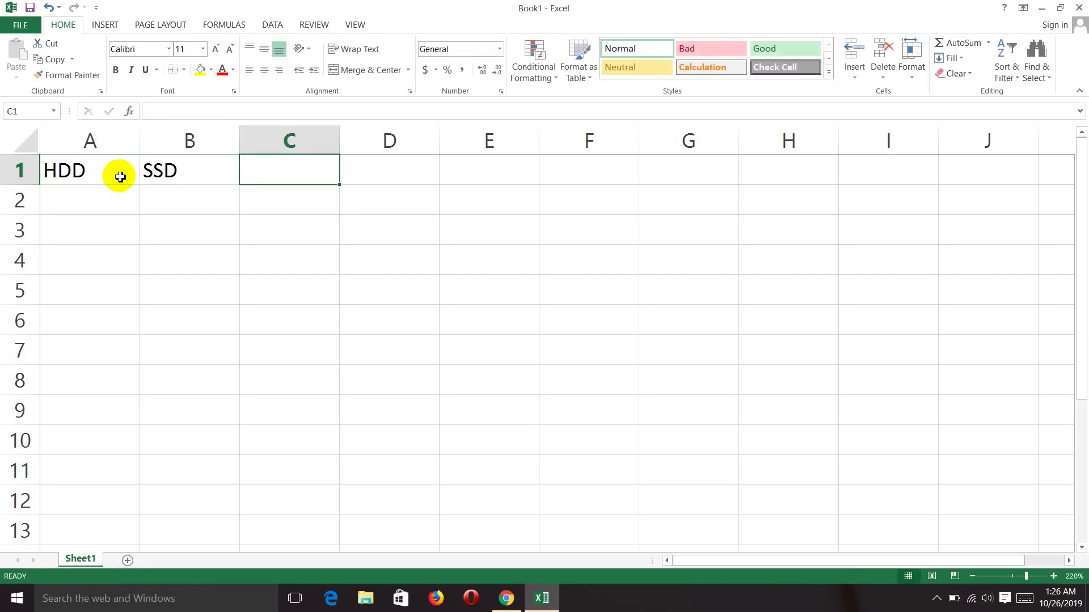
pyautogui.write('CPU')
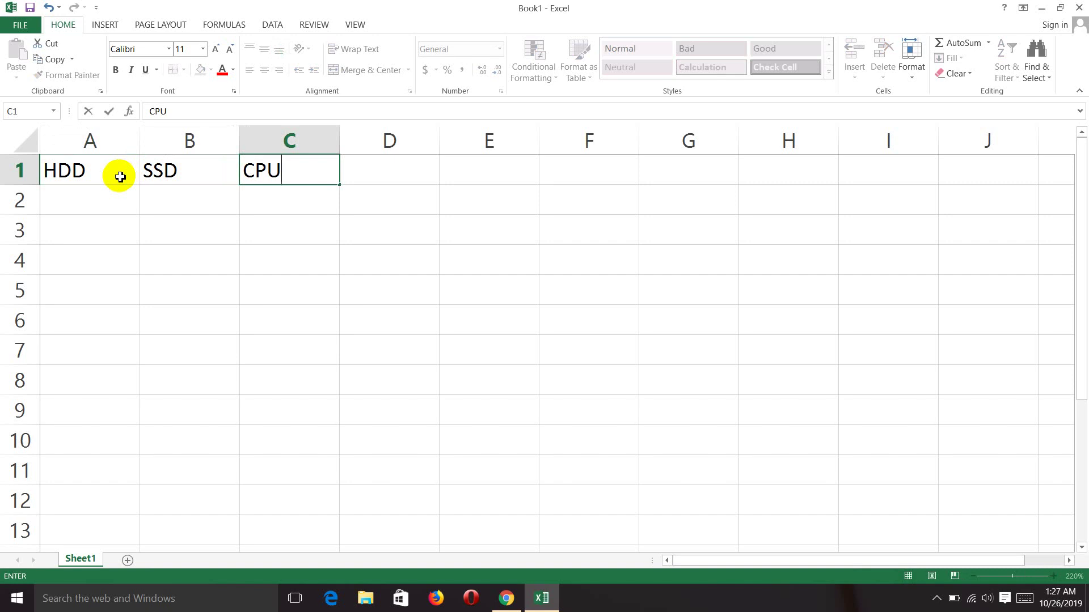
pyautogui.press('Tab')
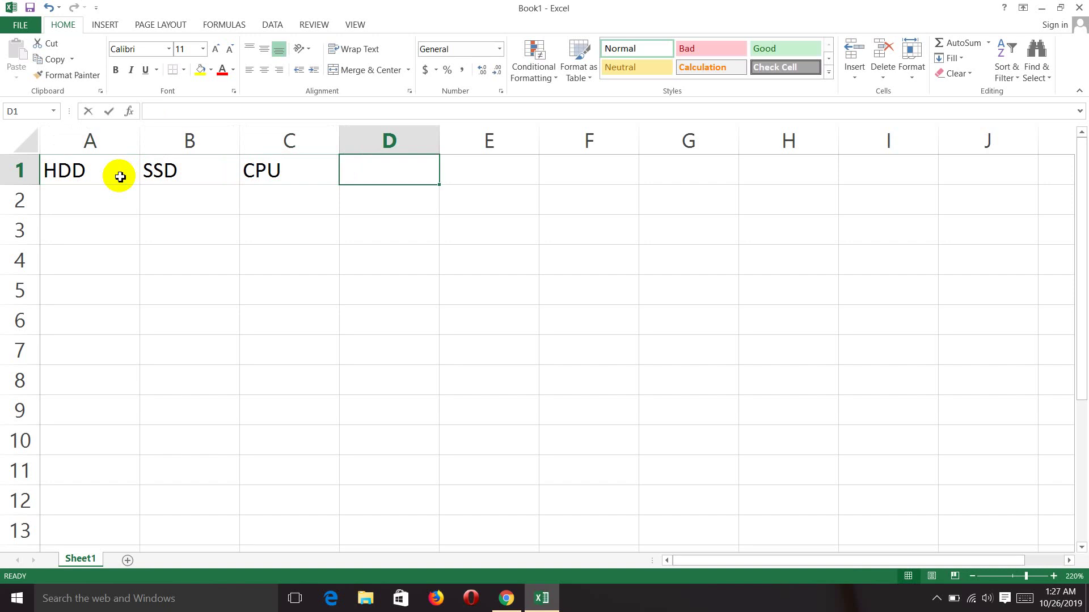
# Step: Enter the headings IT, ICT and BD in cells D1, E1 and F1
pyautogui.write('IT')
pyautogui.press('Tab')
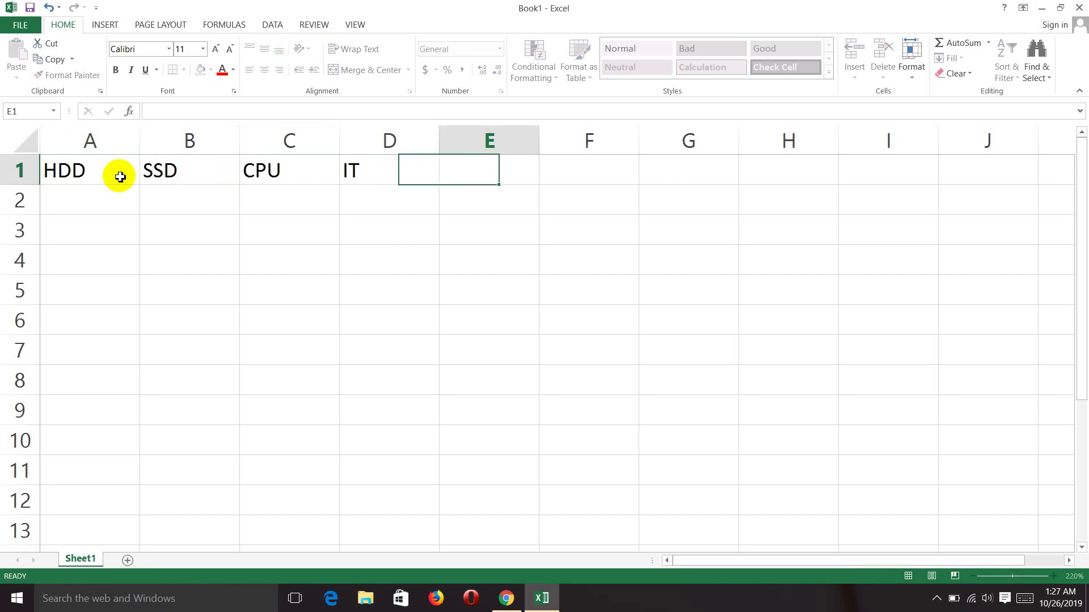
pyautogui.write('ICT')
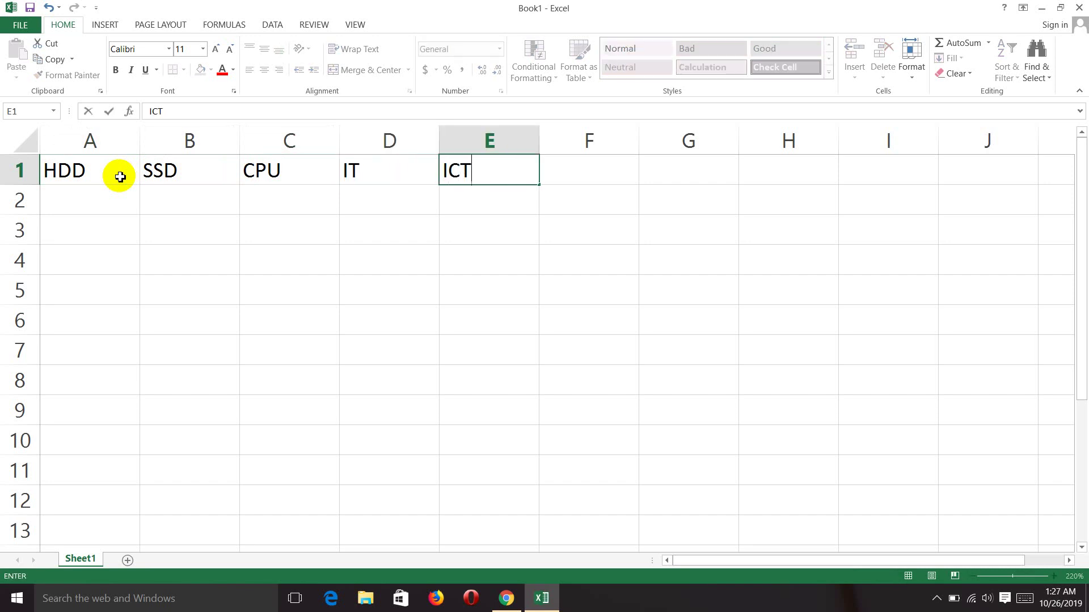
pyautogui.press('Tab')
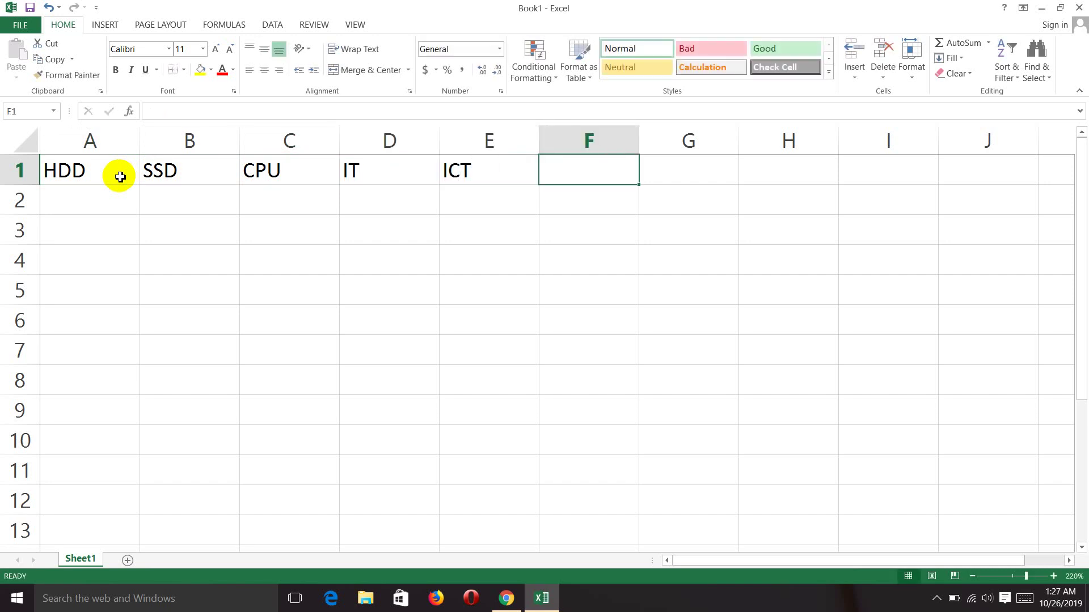
pyautogui.write('BD')
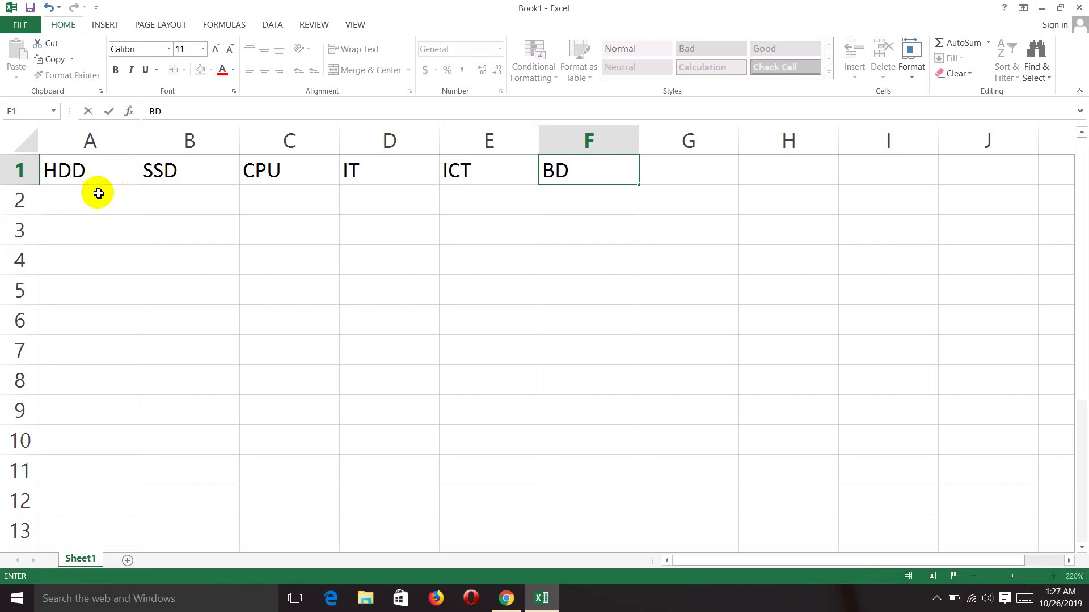
pyautogui.click(381, 210)
# Step: Select heading cells A1 and B1 one at a time, the whole range A1:F1, and cell B1 again
pyautogui.click(113, 172)
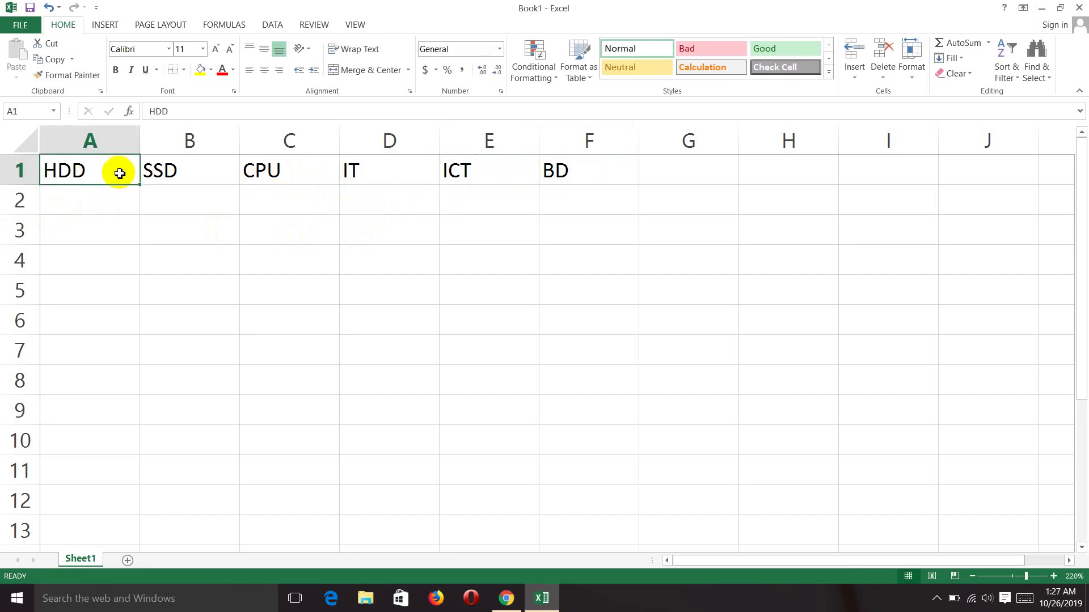
pyautogui.click(169, 174)
pyautogui.click(104, 177)
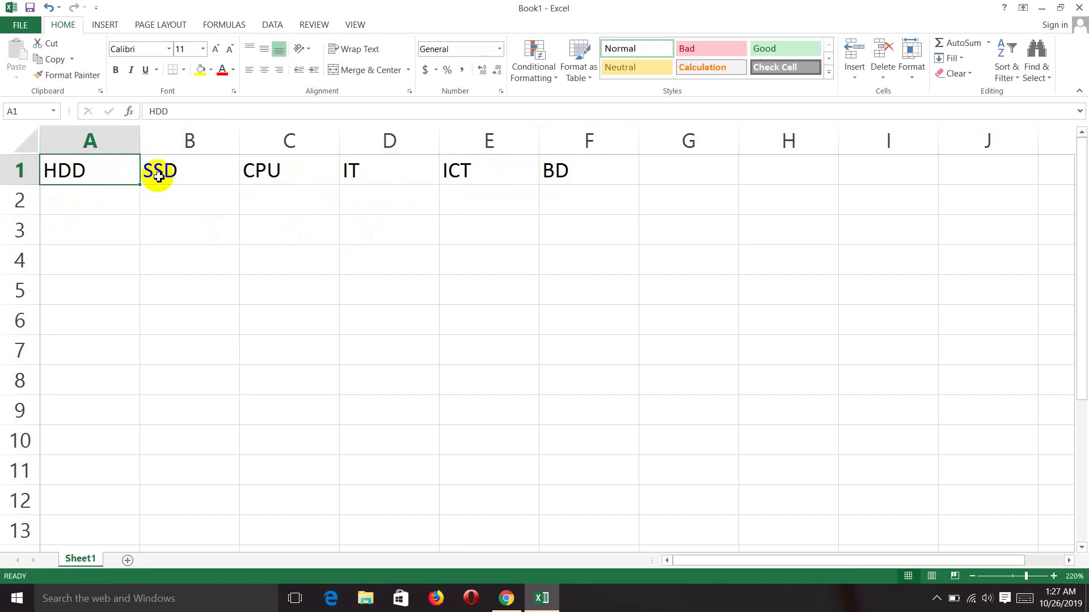
pyautogui.click(167, 174)
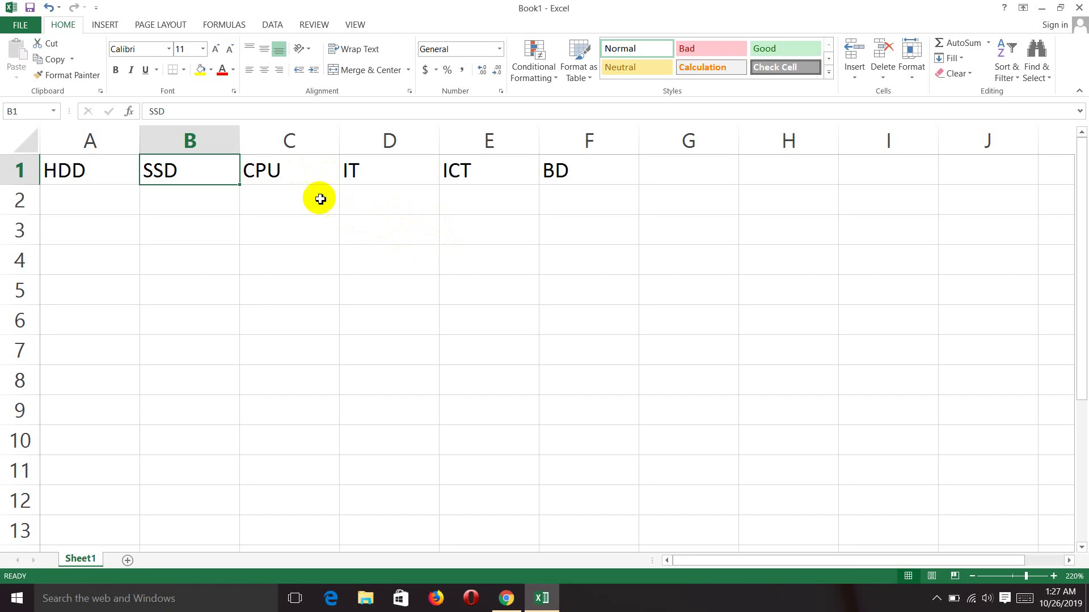
pyautogui.moveTo(73, 165)
pyautogui.mouseDown()
pyautogui.moveTo(104, 214)
pyautogui.moveTo(77, 168)
pyautogui.moveTo(559, 170)
pyautogui.mouseUp()
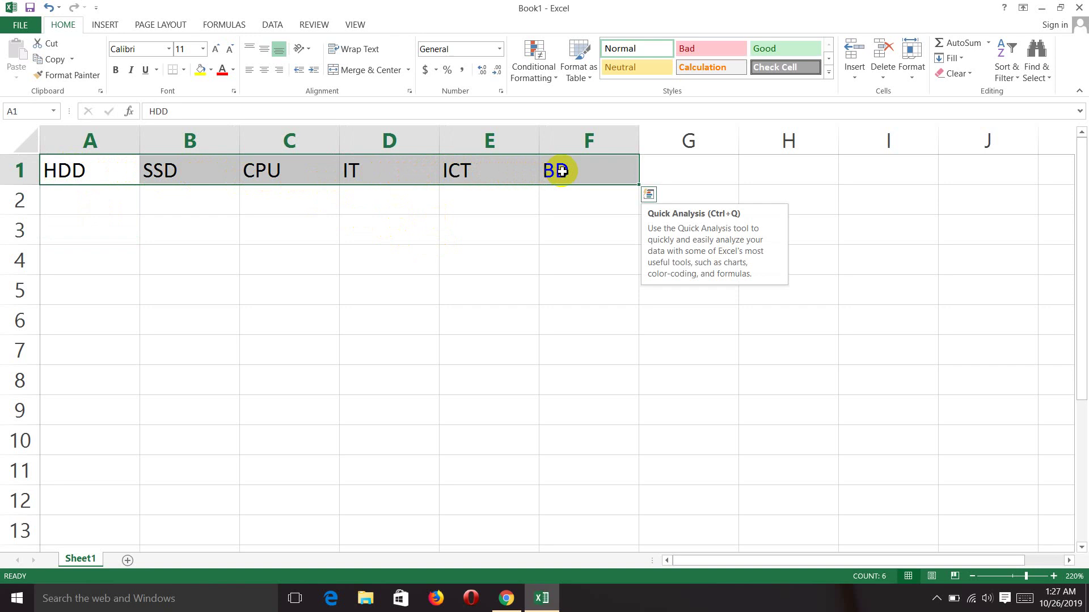
pyautogui.click(237, 178)
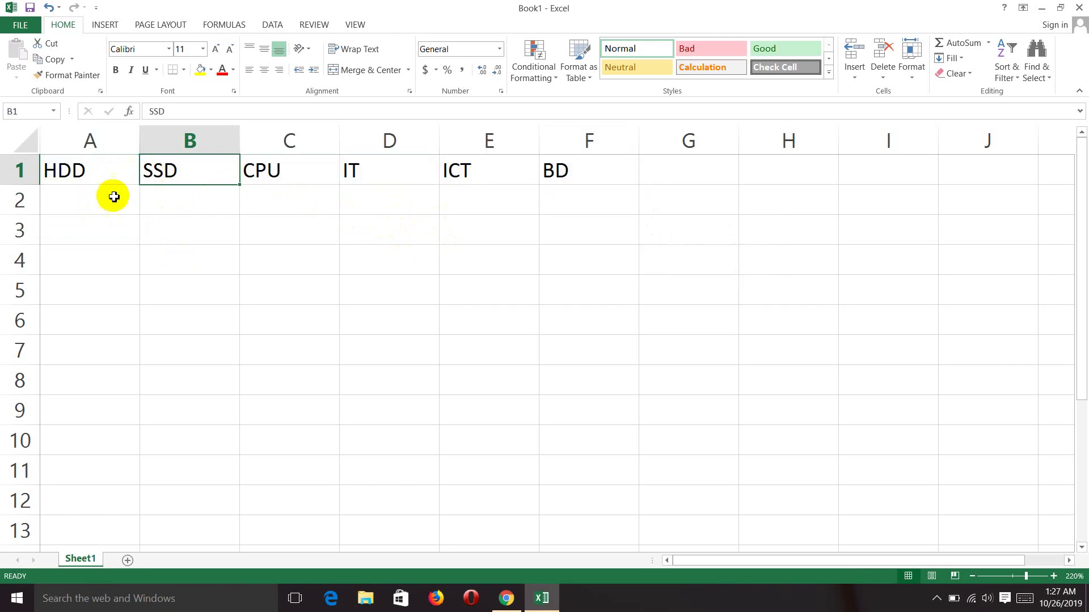
# Step: Select the headings in A1:F1 and preview fonts and font sizes on them without applying any
pyautogui.moveTo(59, 170); pyautogui.dragTo(588, 176)
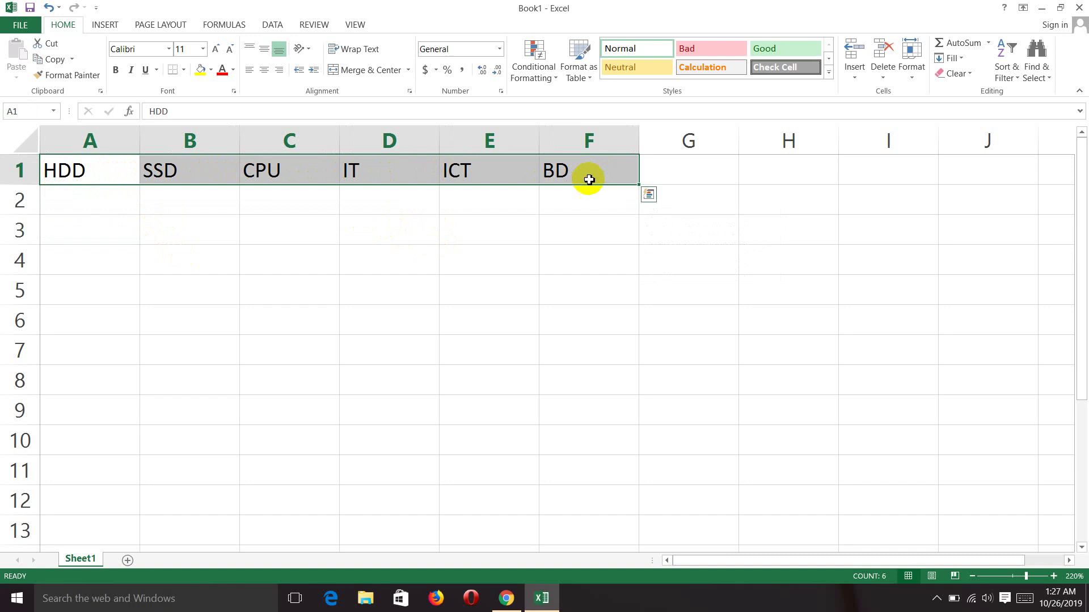
pyautogui.click(168, 50)
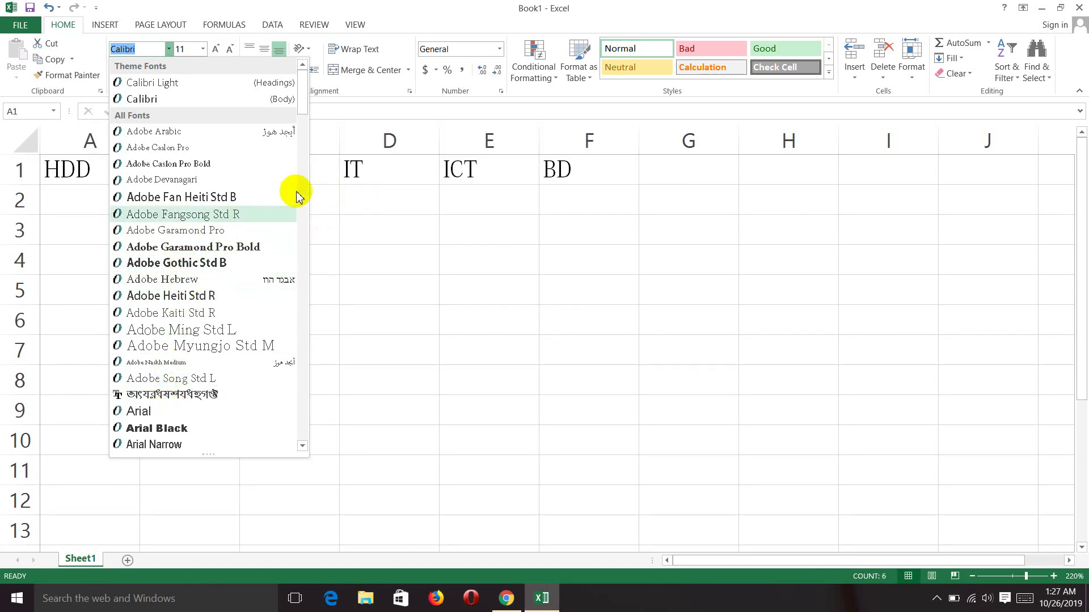
pyautogui.click(204, 49)
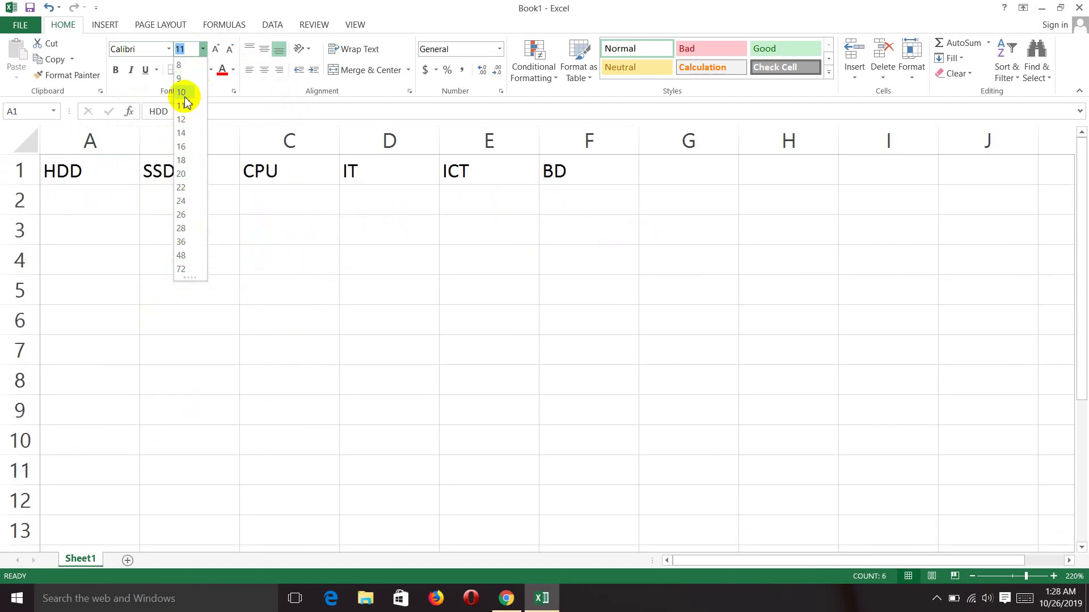
pyautogui.click(116, 72)
# Step: Try bold on the headings in A1:F1 by switching it on and off, leaving them unbolded
pyautogui.click(117, 72)
pyautogui.click(116, 72)
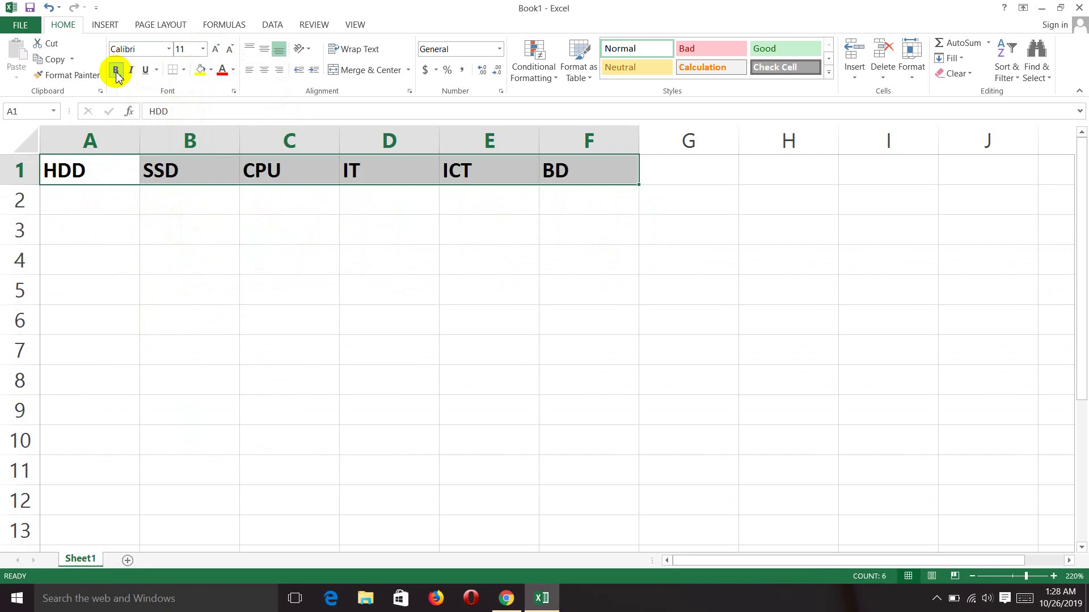
pyautogui.click(116, 72)
pyautogui.click(116, 72)
pyautogui.click(116, 72)
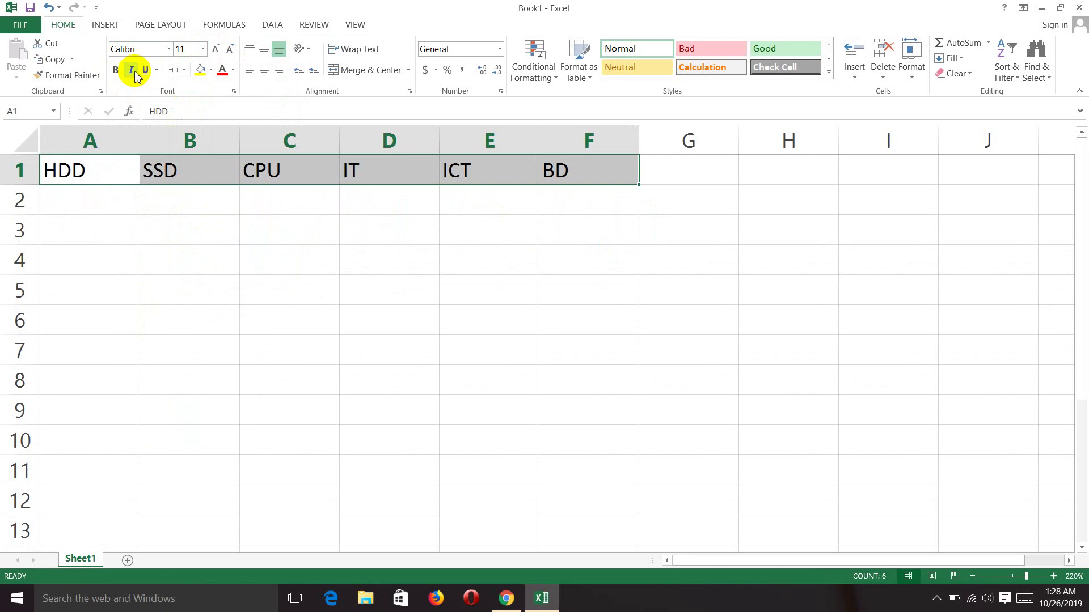
# Step: Try italic and double underline on the headings in A1:F1 and remove both formats again
pyautogui.click(134, 72)
pyautogui.click(135, 72)
pyautogui.click(136, 75)
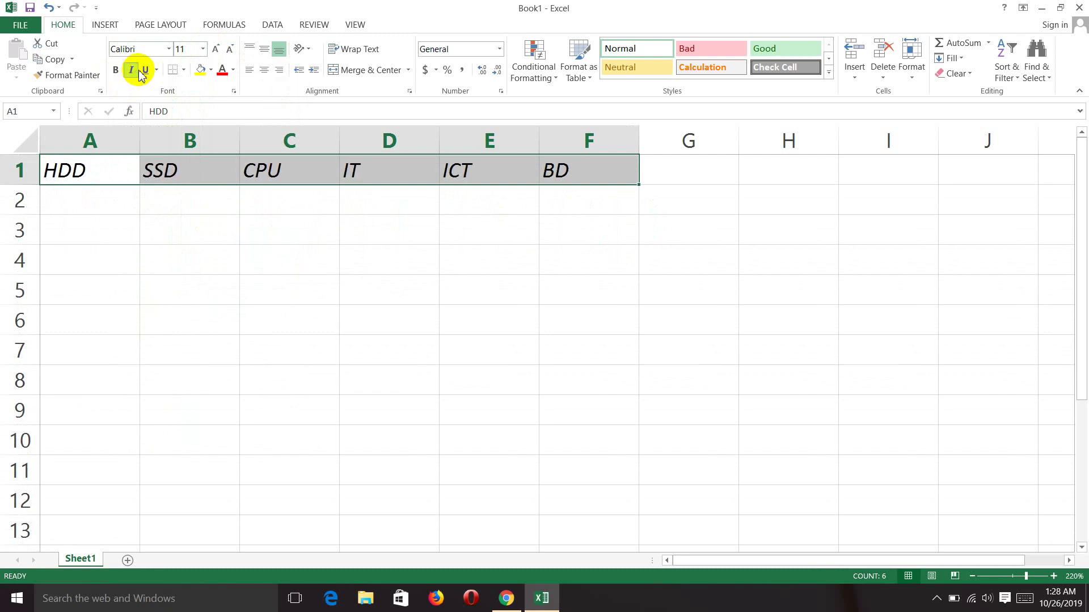
pyautogui.click(144, 73)
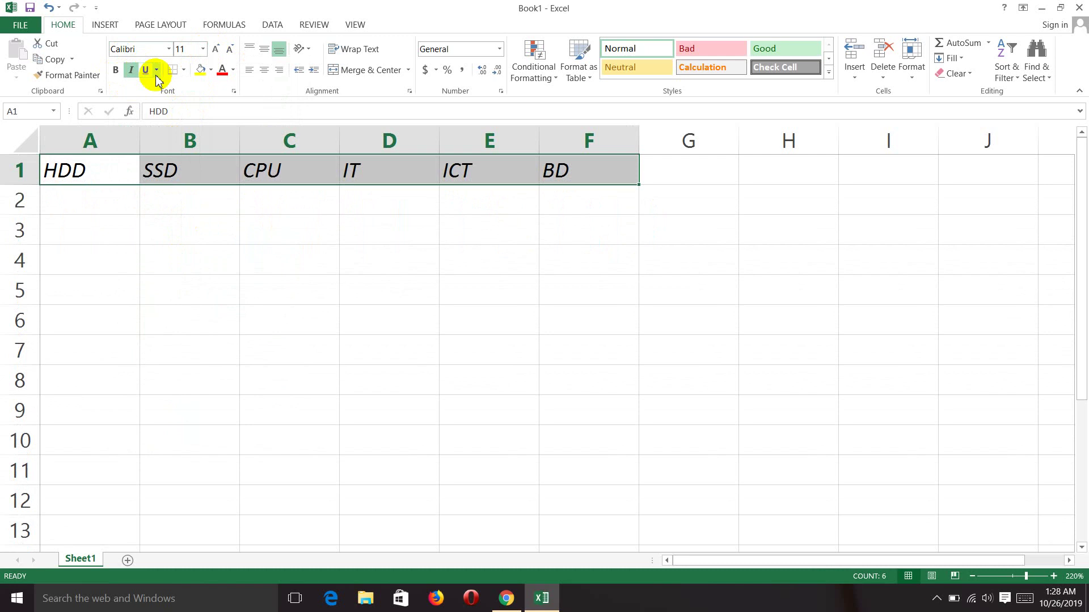
pyautogui.click(156, 70)
pyautogui.click(165, 105)
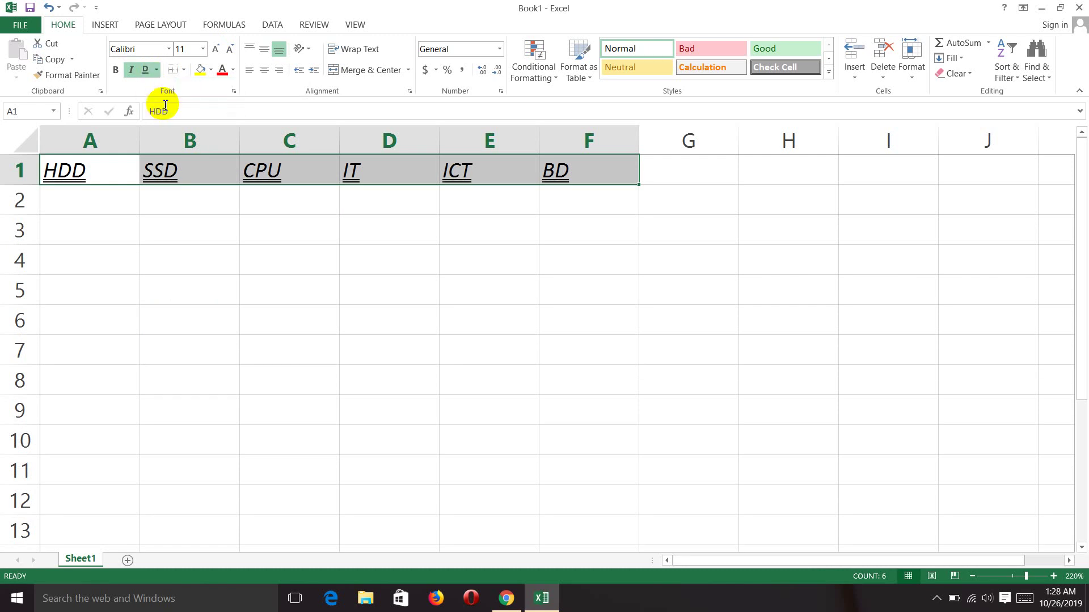
pyautogui.click(146, 70)
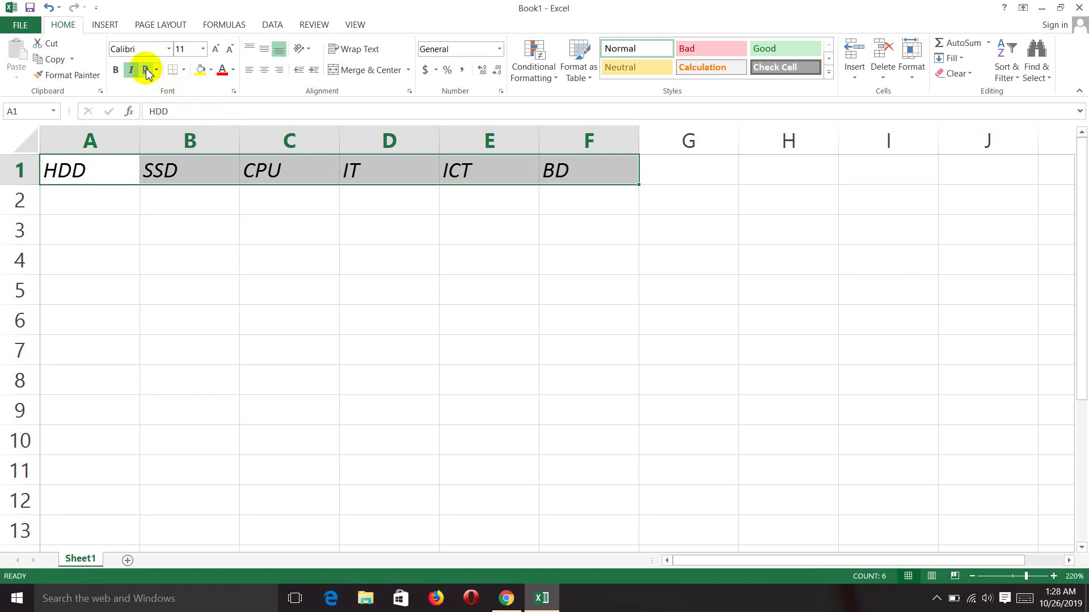
pyautogui.click(133, 72)
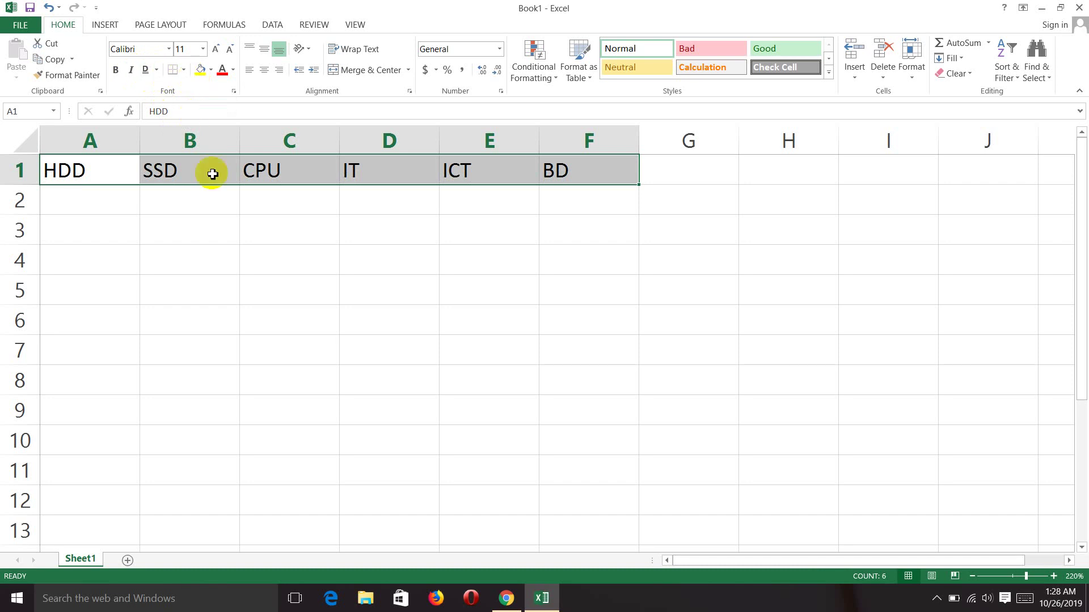
# Step: Apply All Borders to the range A1:F11 and deselect it by selecting cell D4
pyautogui.click(209, 211)
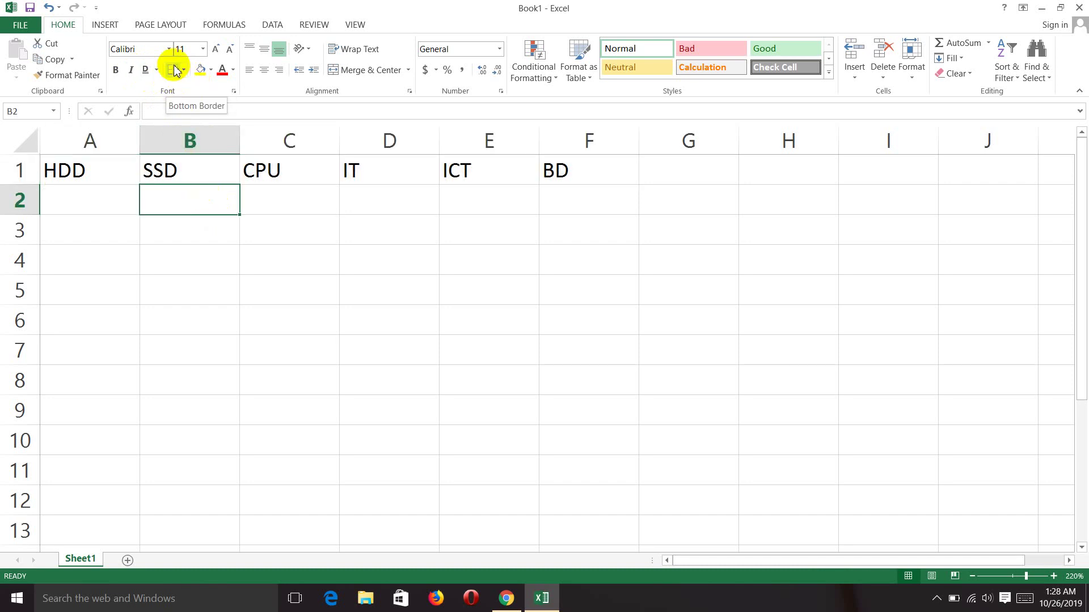
pyautogui.click(255, 298)
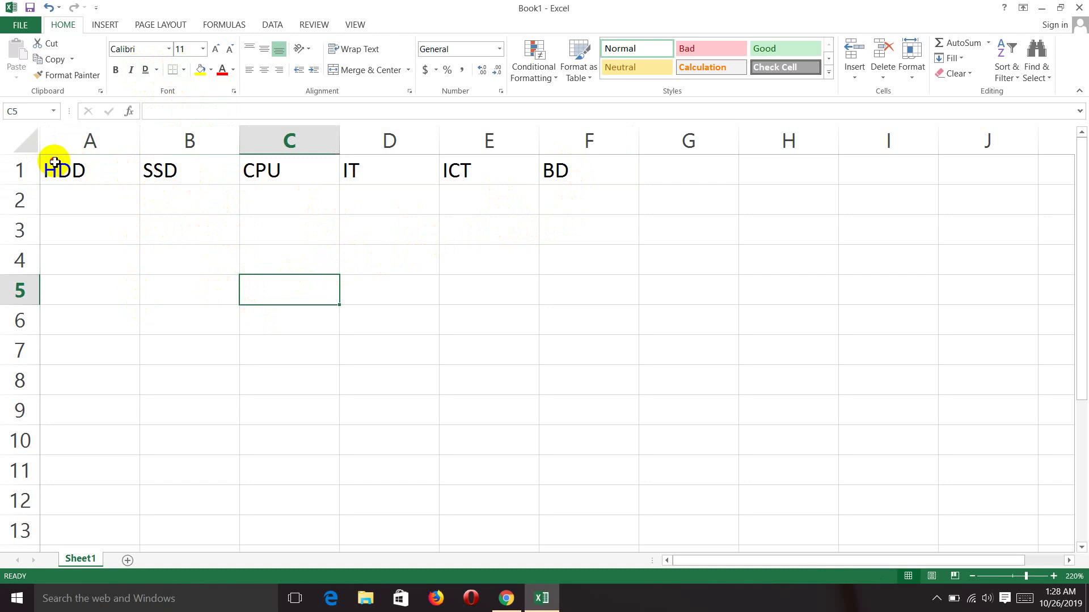
pyautogui.moveTo(54, 163); pyautogui.dragTo(579, 479)
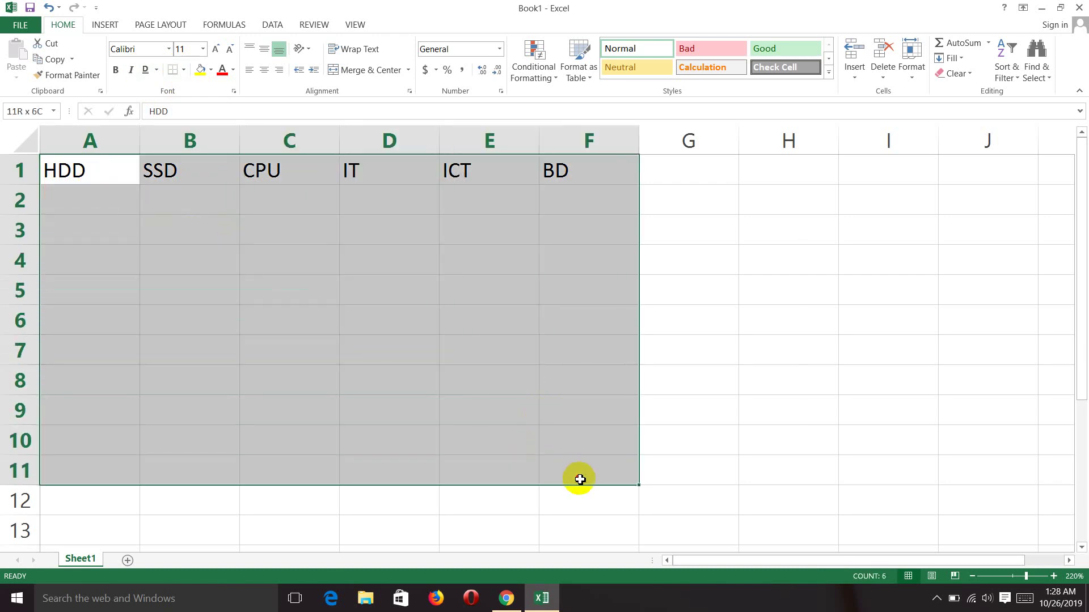
pyautogui.click(184, 70)
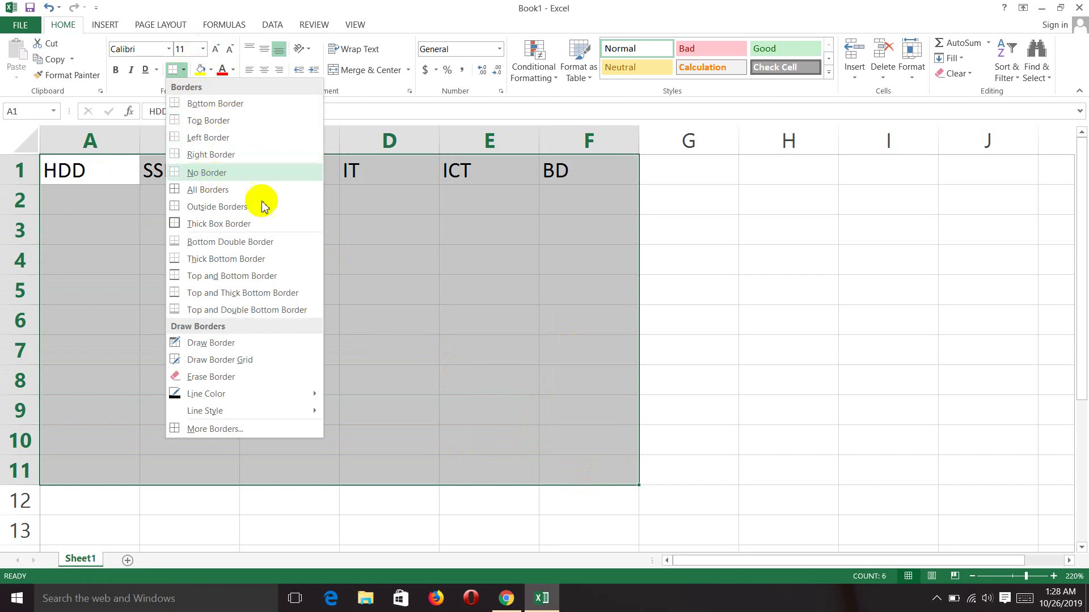
pyautogui.click(202, 191)
pyautogui.click(350, 258)
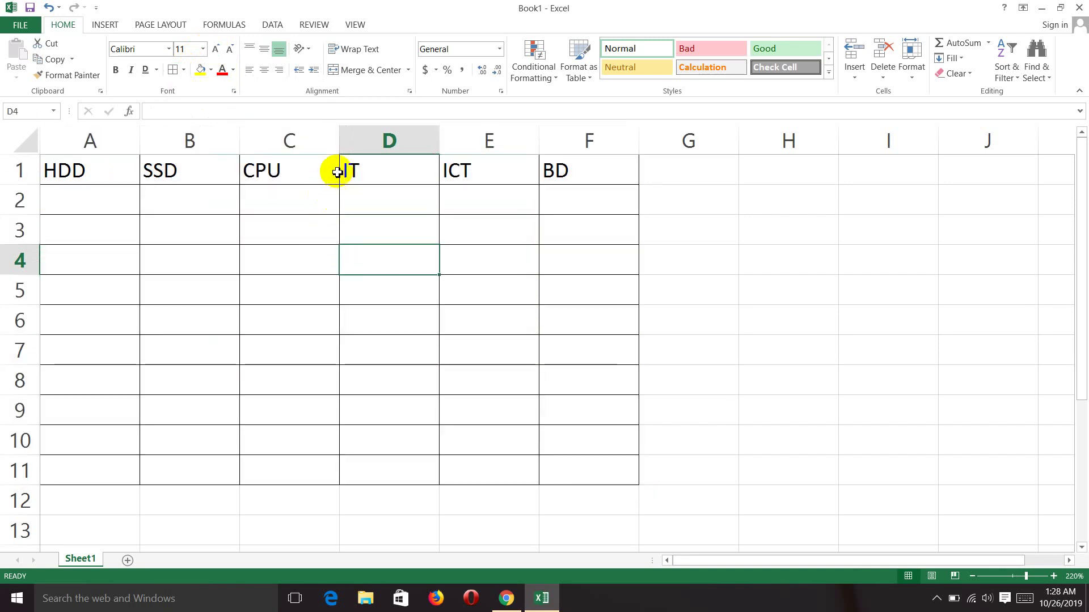
# Step: Fill the HDD heading cell A1 with yellow and the SSD heading cell B1 with a darker blue theme color
pyautogui.scroll(-5, 406, 257)
pyautogui.scroll(5, 567, 278)
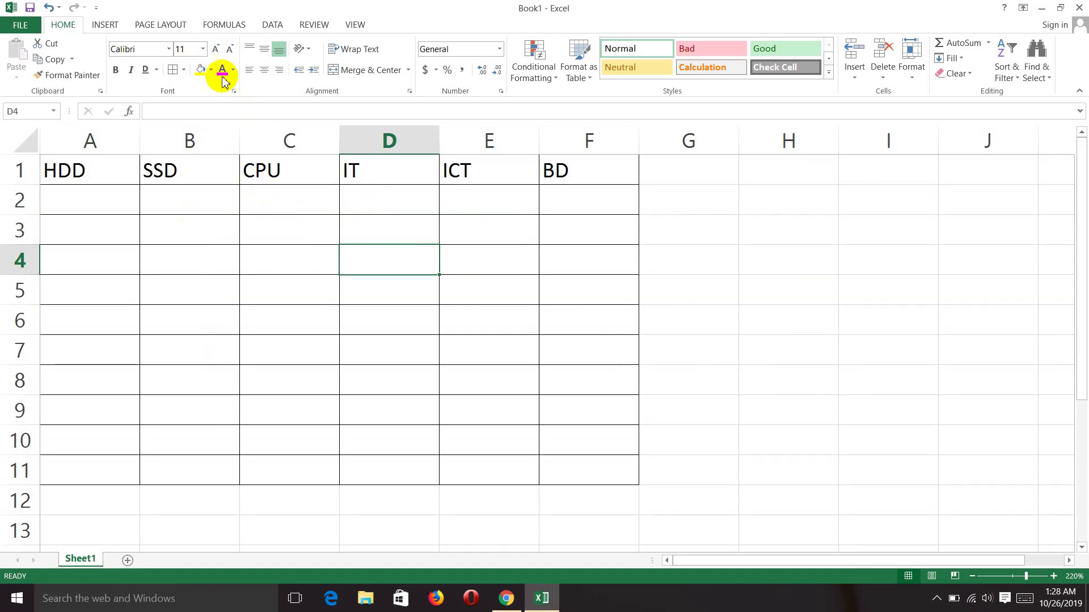
pyautogui.click(177, 192)
pyautogui.click(83, 170)
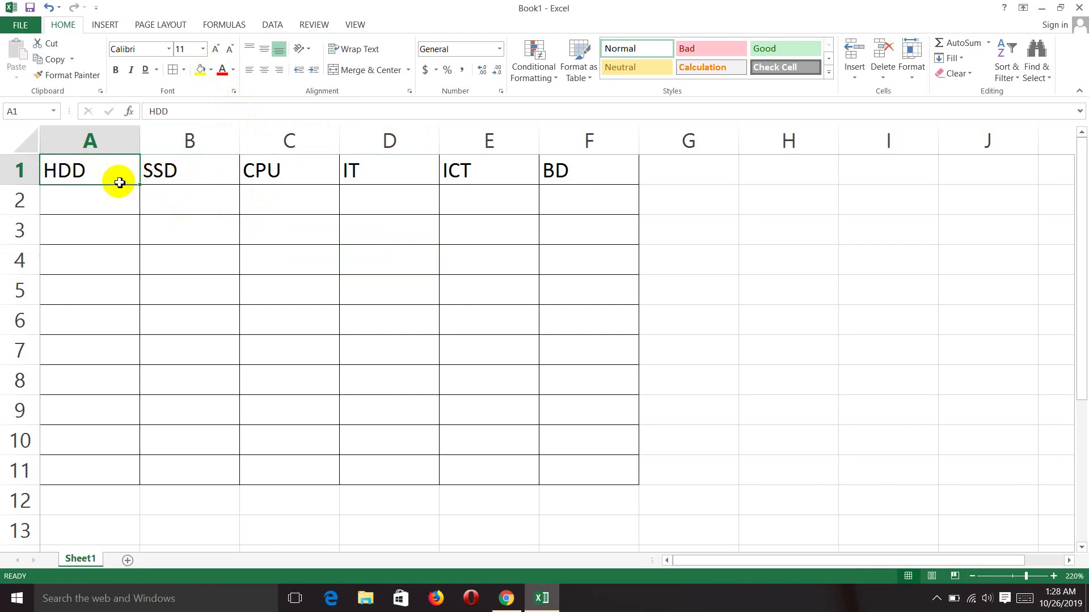
pyautogui.click(213, 69)
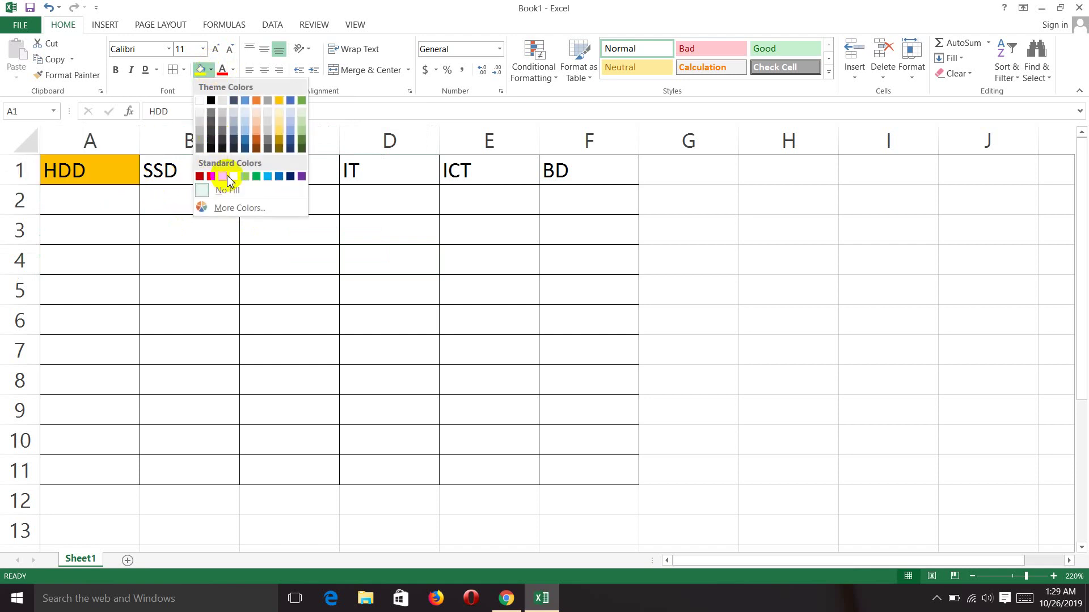
pyautogui.click(233, 177)
pyautogui.click(209, 173)
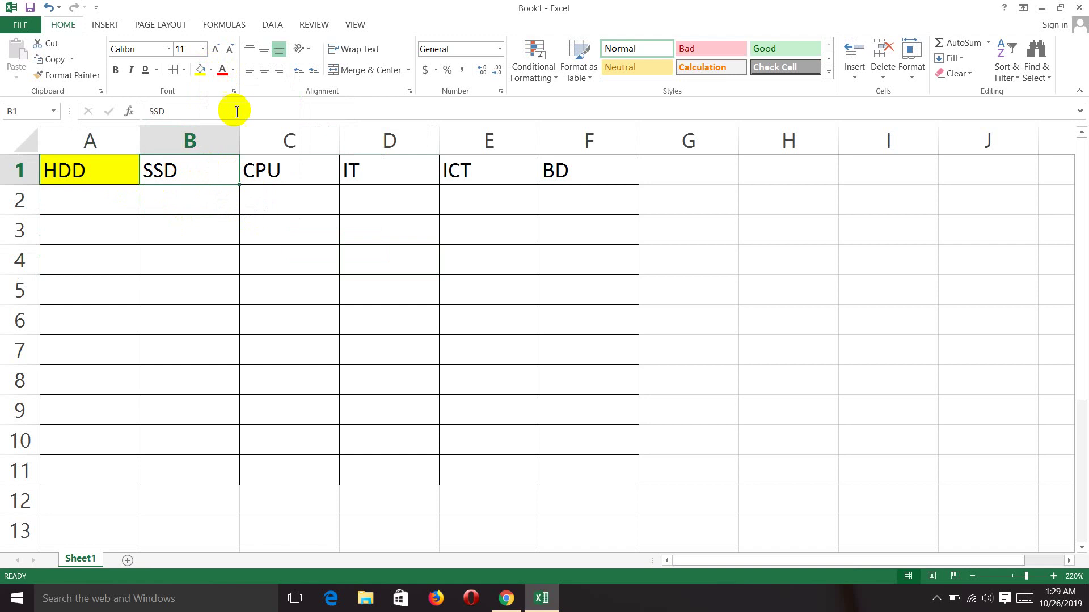
pyautogui.click(212, 74)
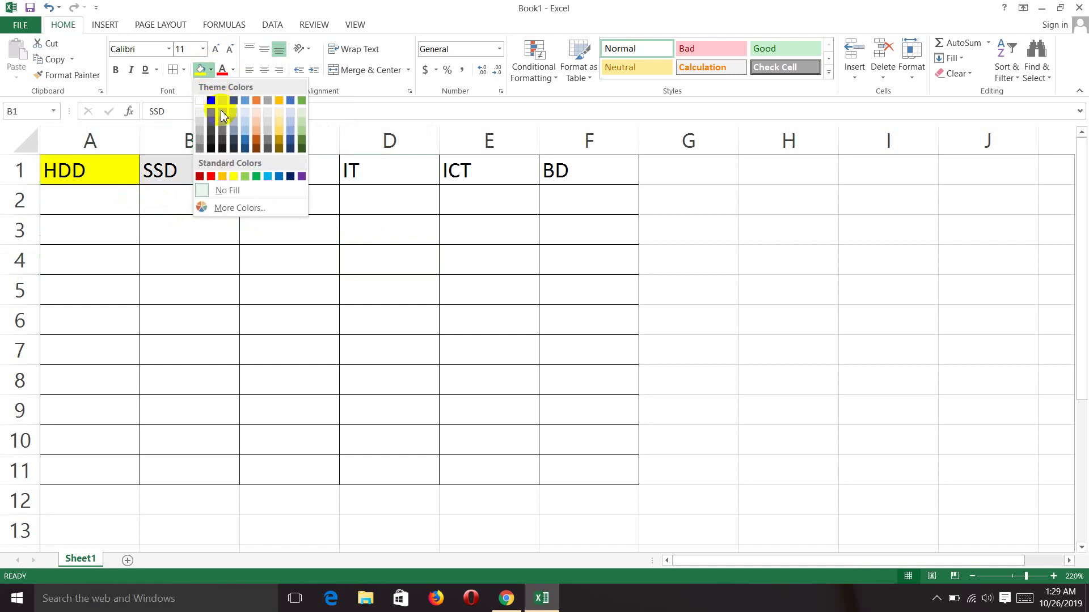
pyautogui.click(244, 142)
# Step: Fill the CPU heading cell C1 with dark orange and the IT heading cell D1 with light gold
pyautogui.click(260, 170)
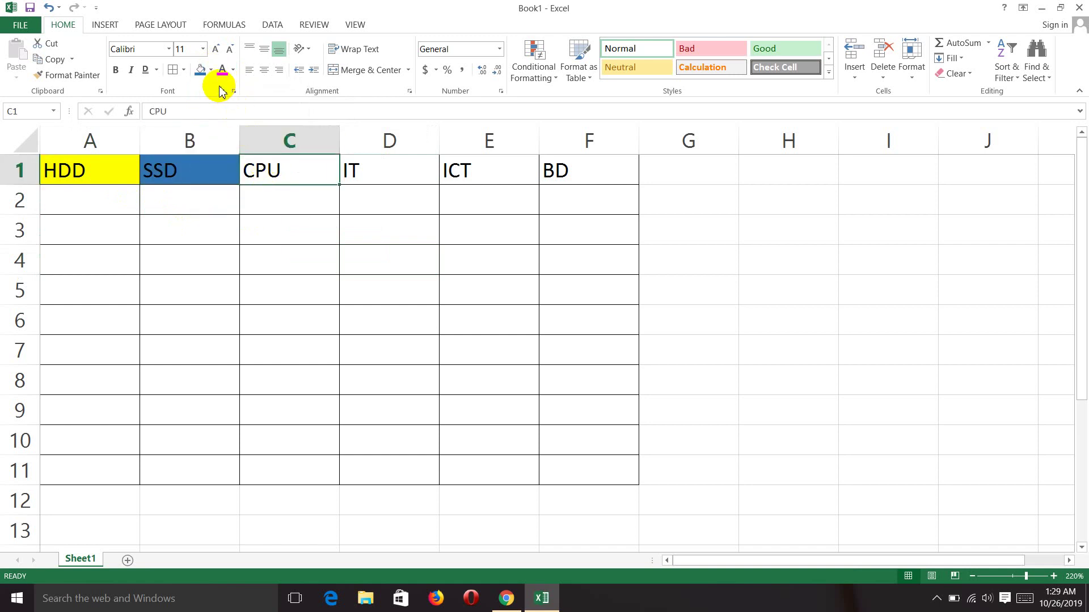
pyautogui.click(211, 70)
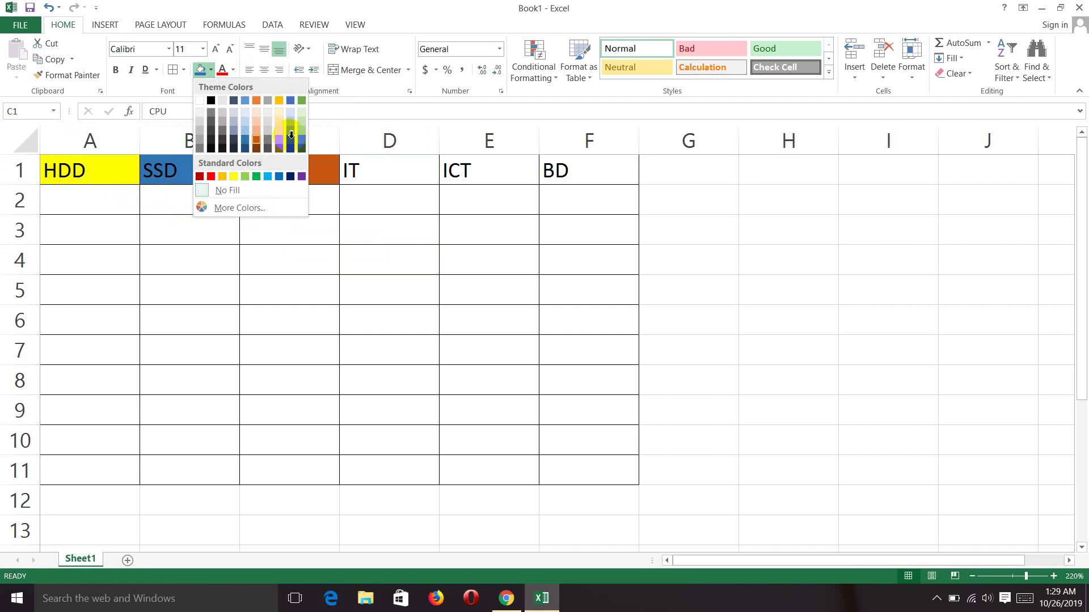
pyautogui.click(254, 142)
pyautogui.click(384, 180)
pyautogui.click(212, 71)
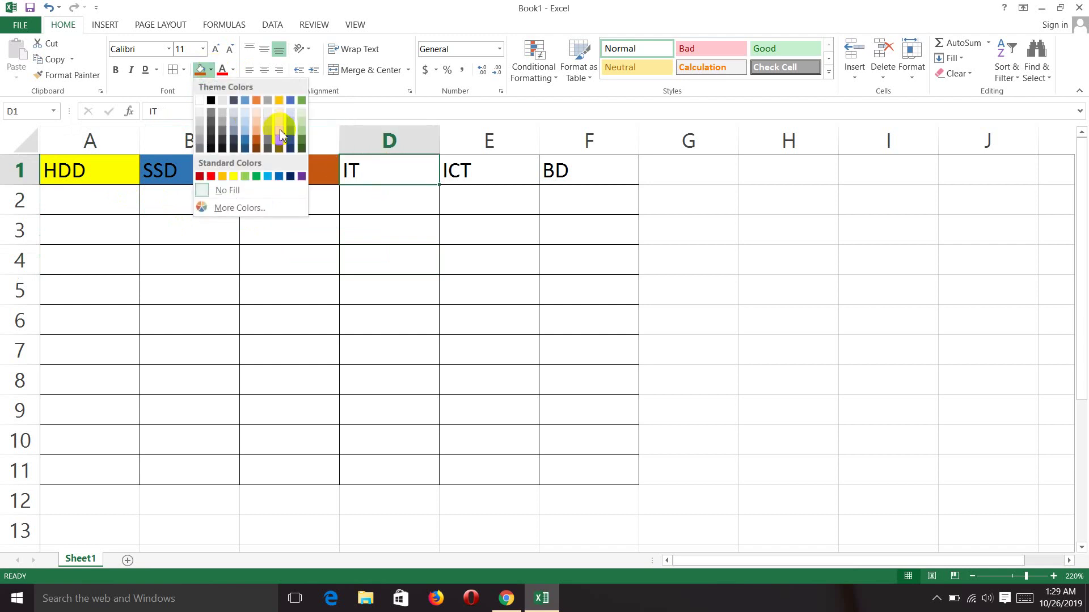
pyautogui.click(279, 127)
# Step: Fill the ICT heading cell E1 with light blue and the BD heading cell F1 with dark blue
pyautogui.click(451, 179)
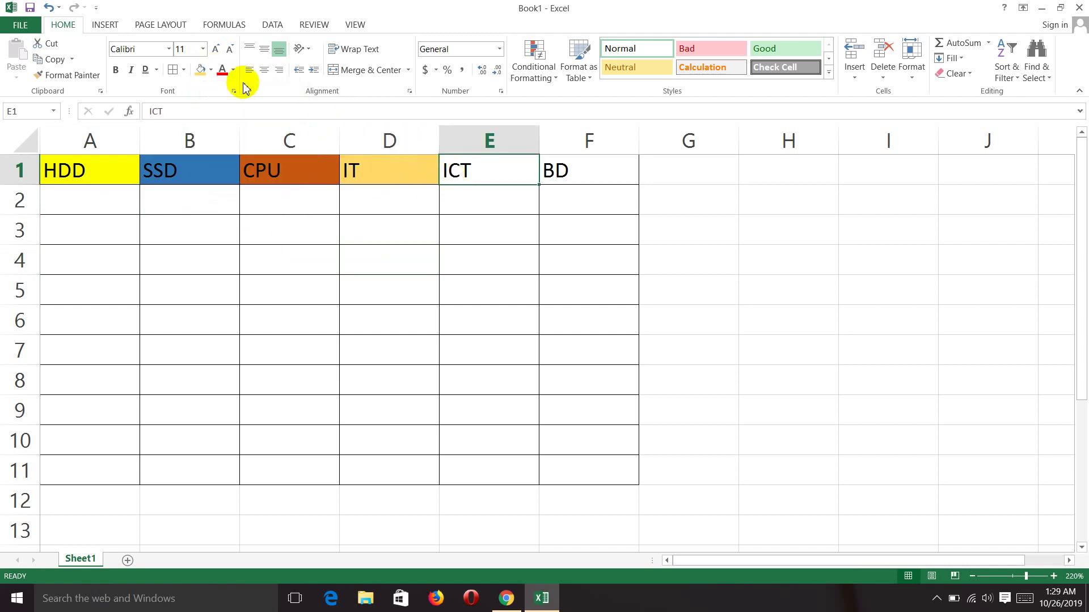
pyautogui.click(212, 72)
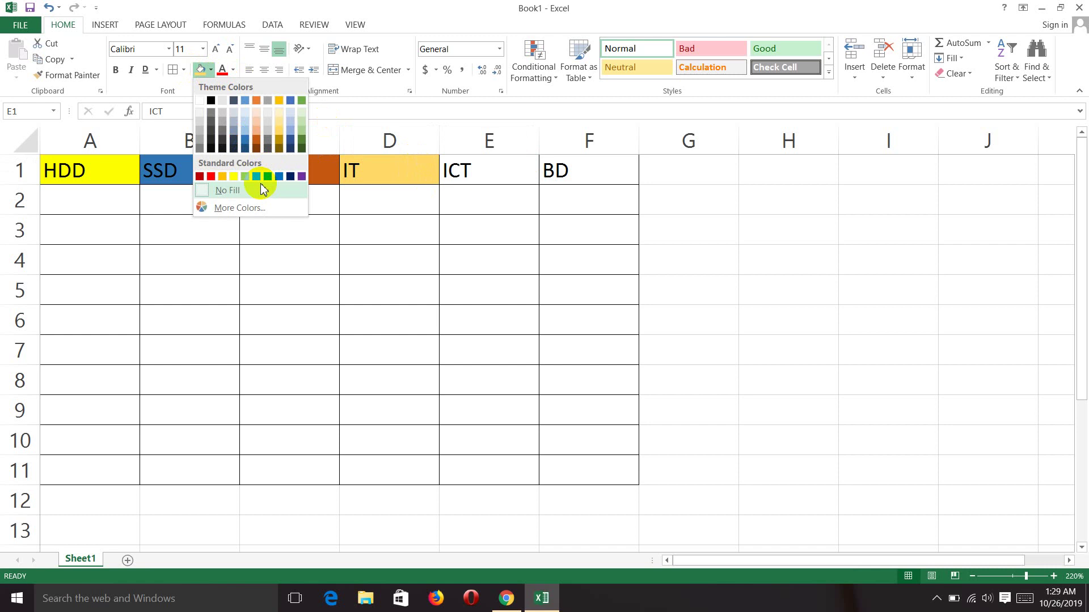
pyautogui.click(263, 177)
pyautogui.click(563, 172)
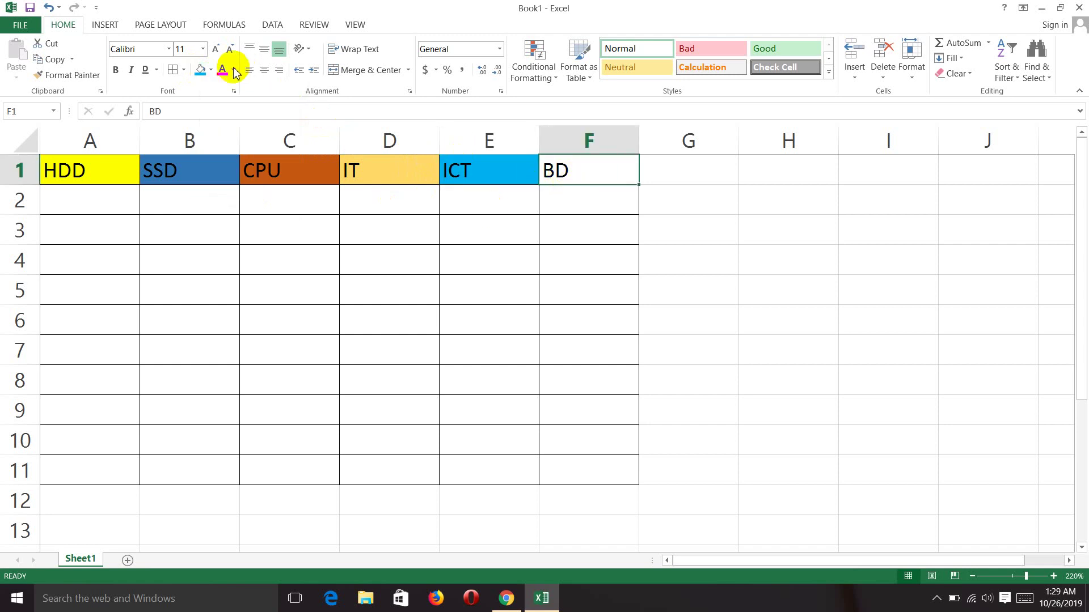
pyautogui.click(212, 72)
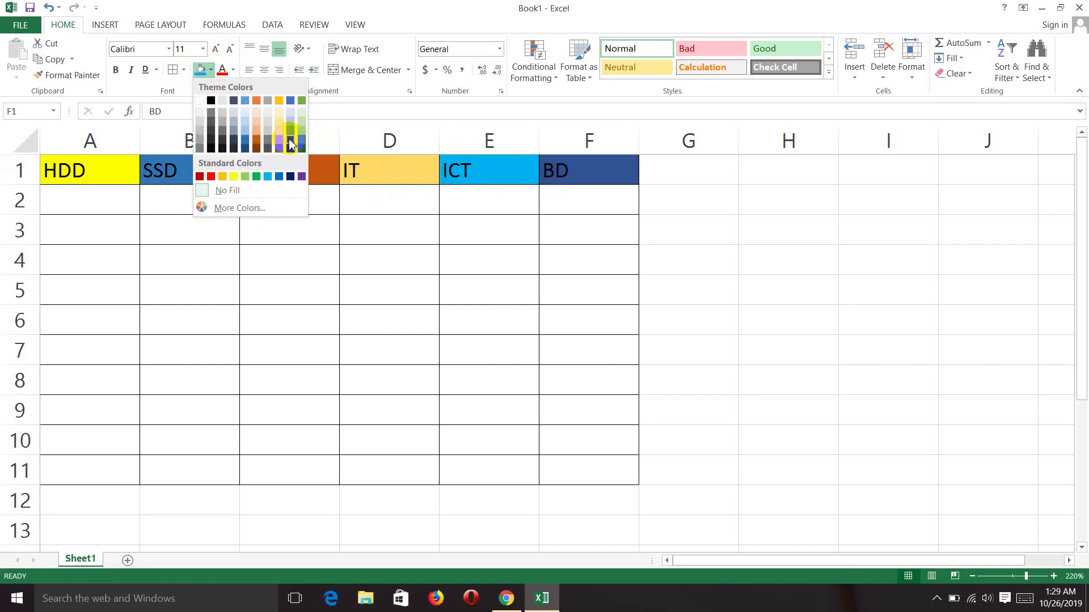
pyautogui.click(291, 137)
pyautogui.click(311, 200)
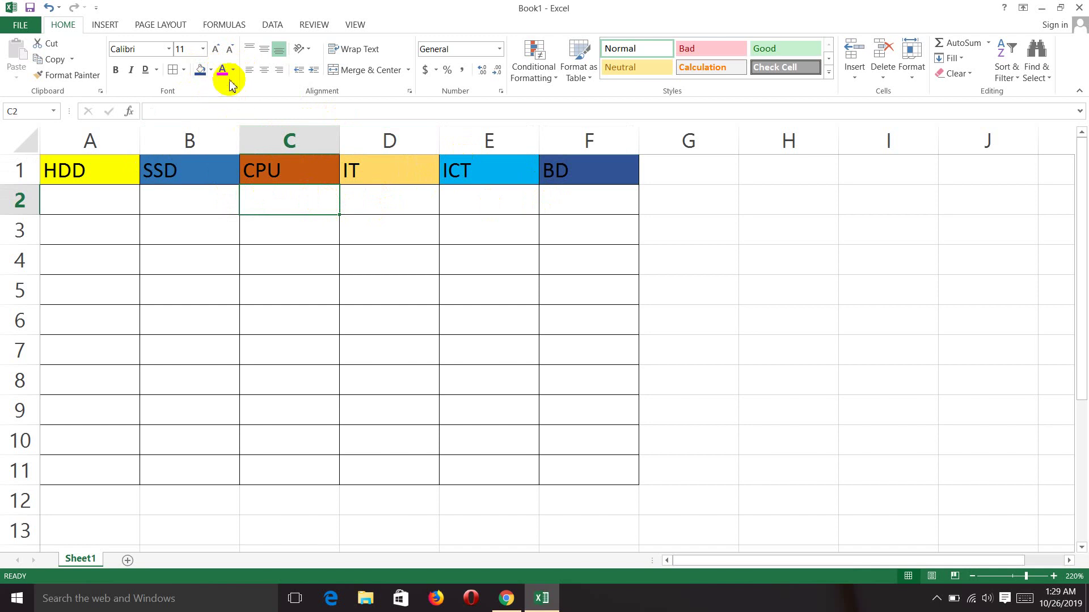
# Step: Change the font color of the SSD heading in B1 to white and the BD heading in F1 to yellow
pyautogui.click(201, 173)
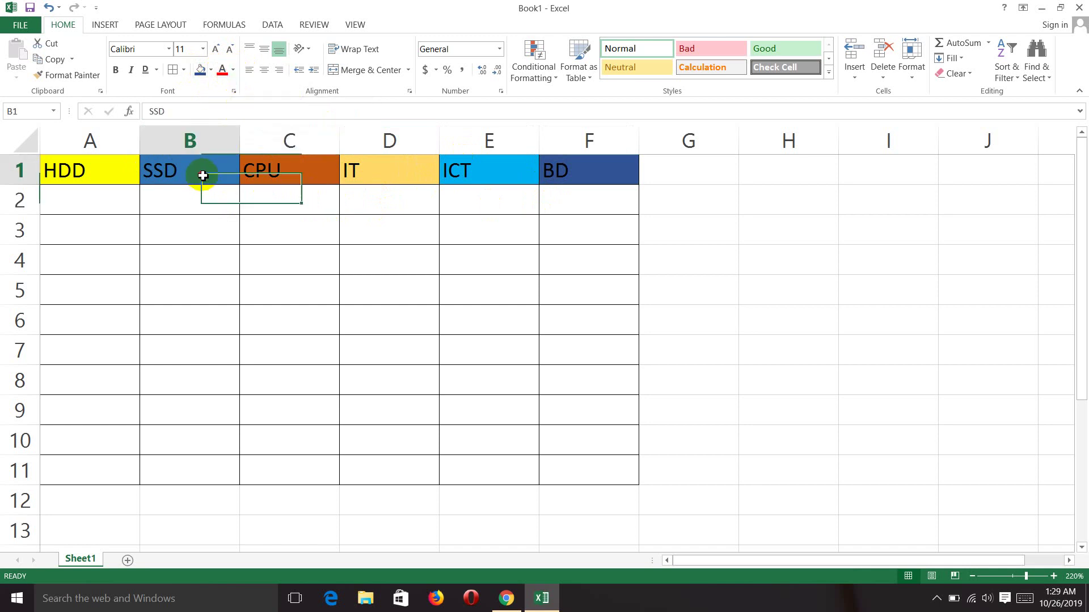
pyautogui.click(235, 71)
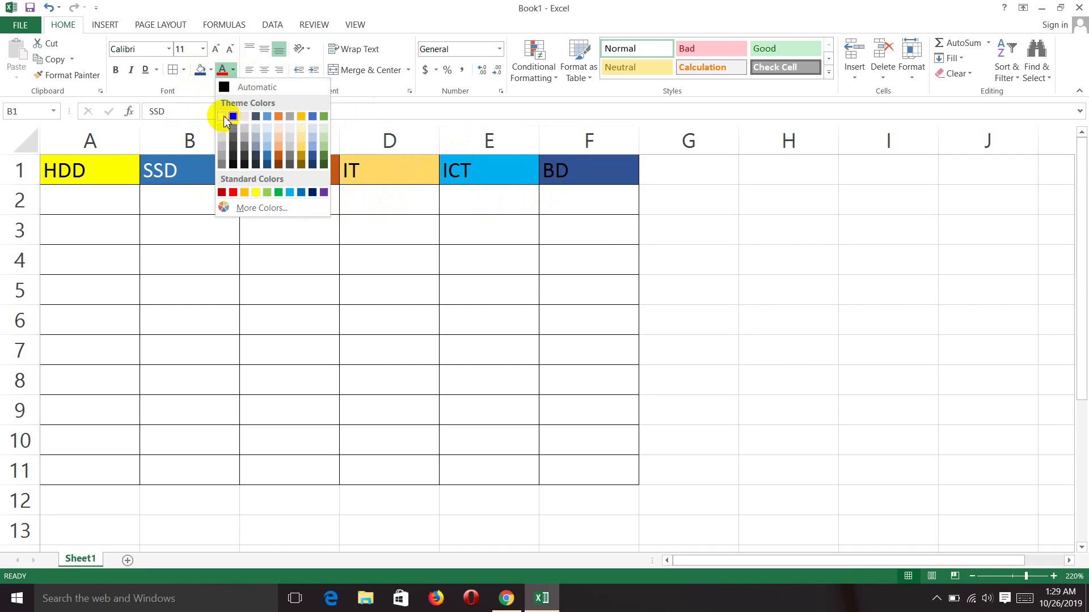
pyautogui.click(226, 114)
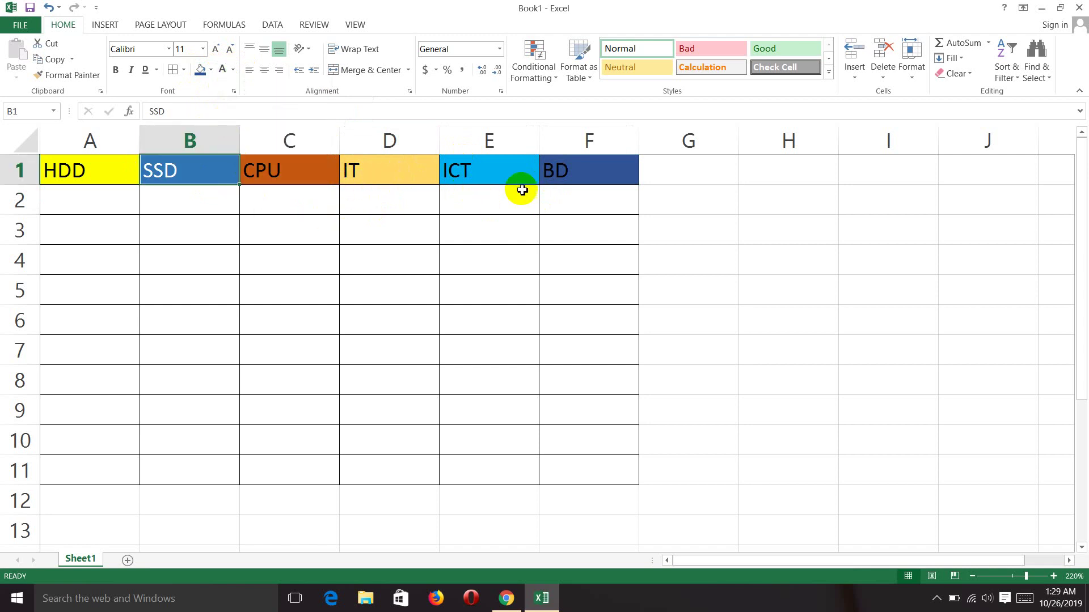
pyautogui.click(599, 185)
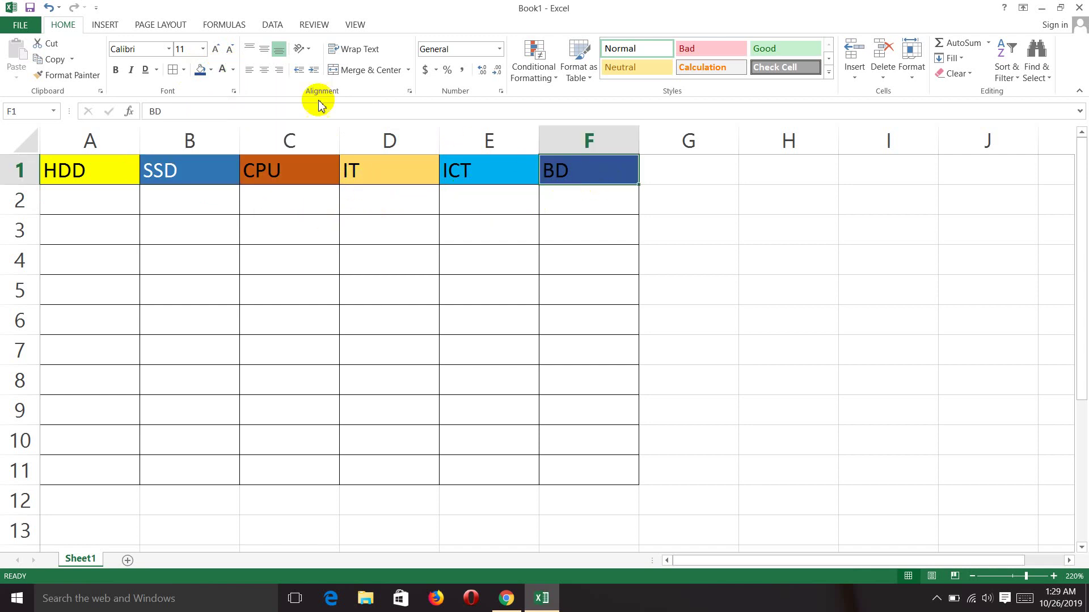
pyautogui.click(233, 71)
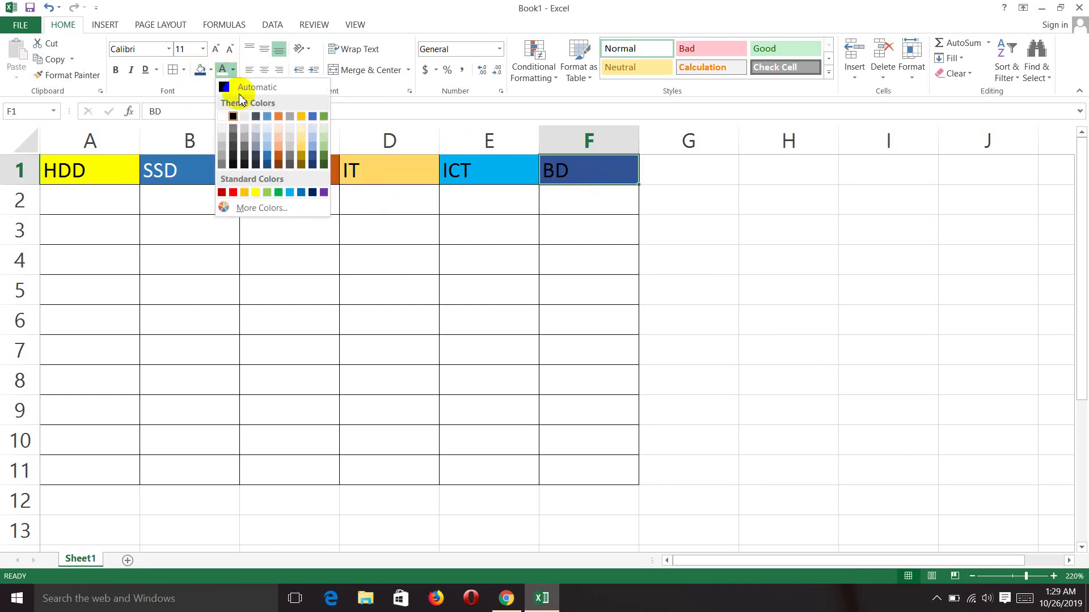
pyautogui.click(254, 193)
pyautogui.click(401, 241)
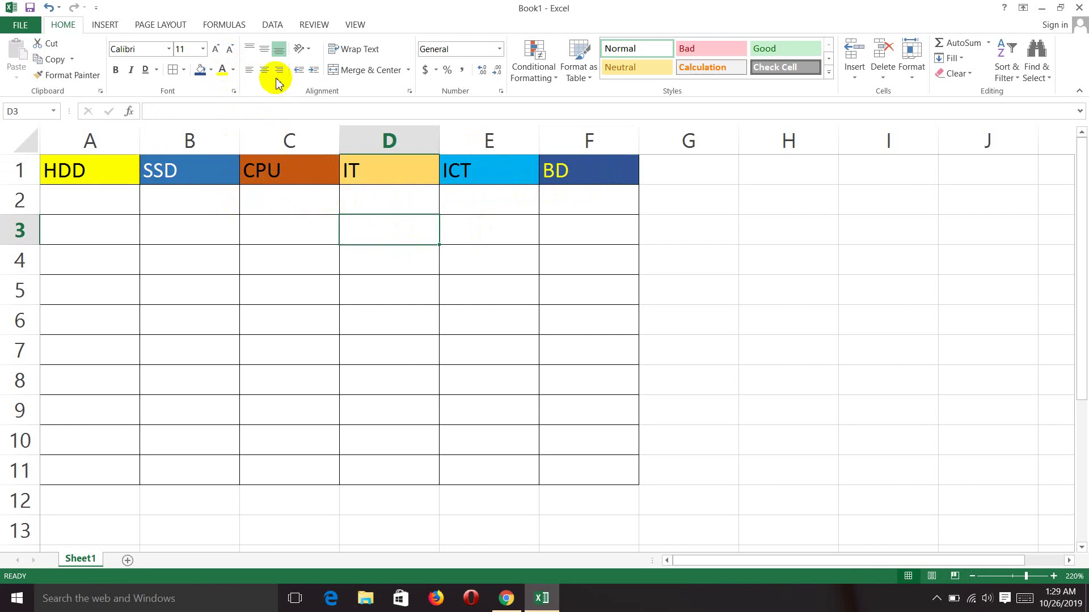
# Step: Try right alignment and center alignment on the ICT heading in E1
pyautogui.click(286, 170)
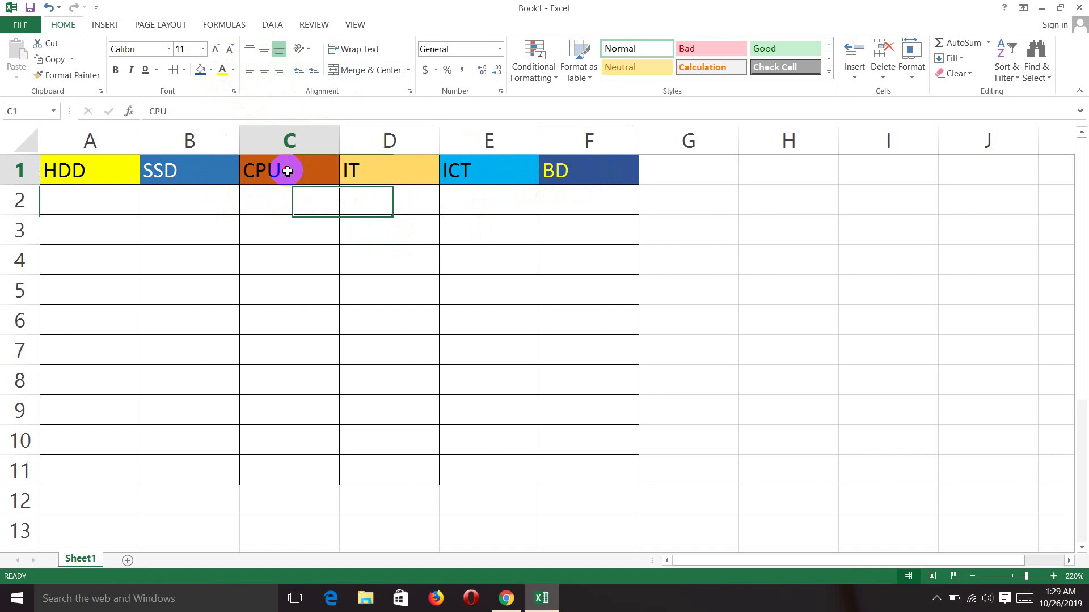
pyautogui.click(503, 172)
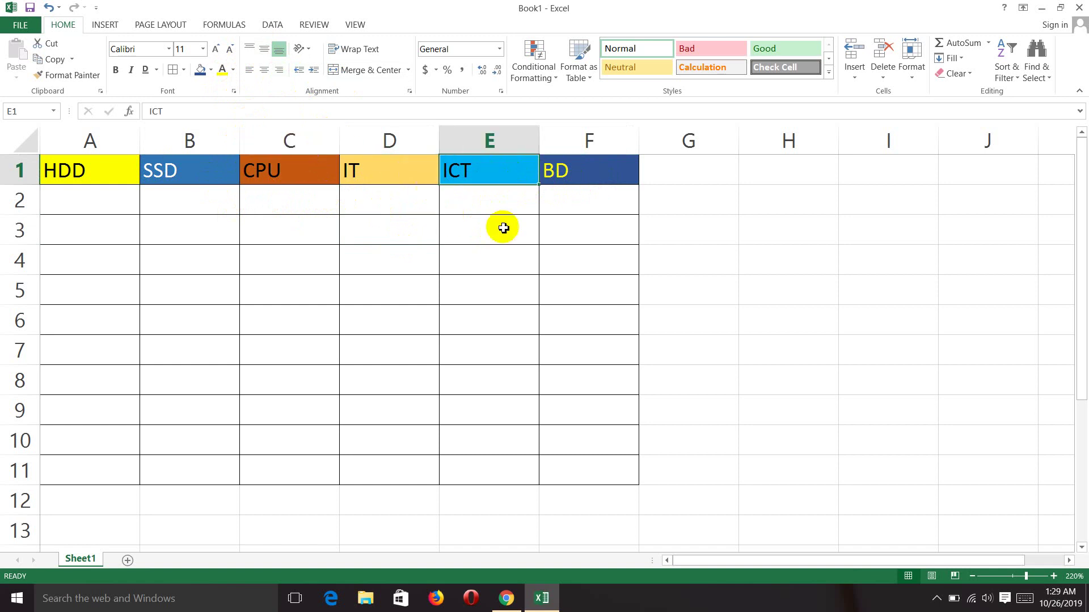
pyautogui.click(1053, 576)
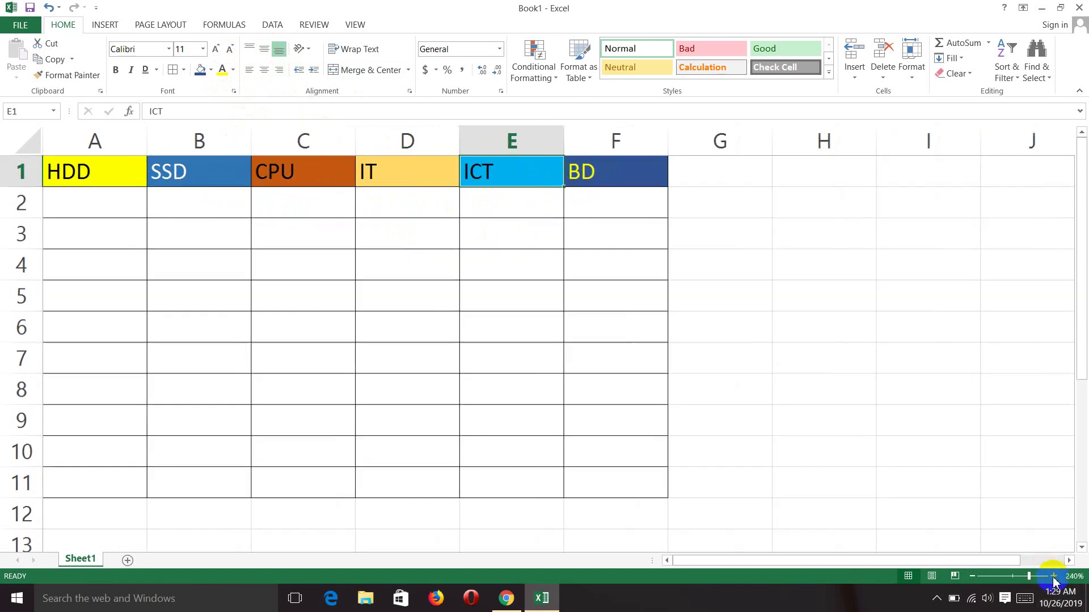
pyautogui.click(1053, 576)
pyautogui.click(1053, 576)
pyautogui.click(1053, 576)
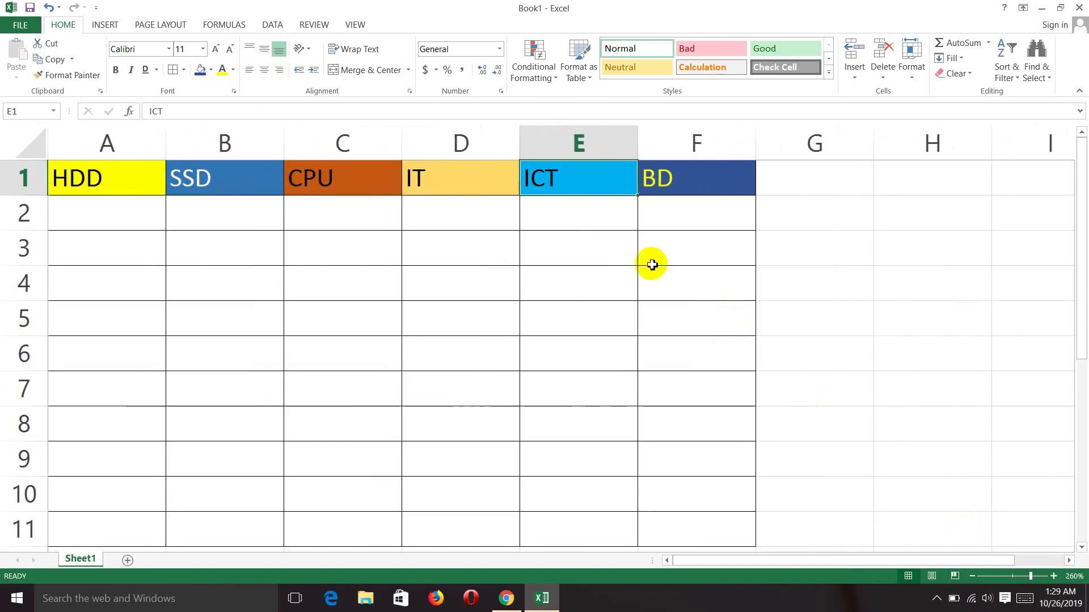
pyautogui.click(250, 50)
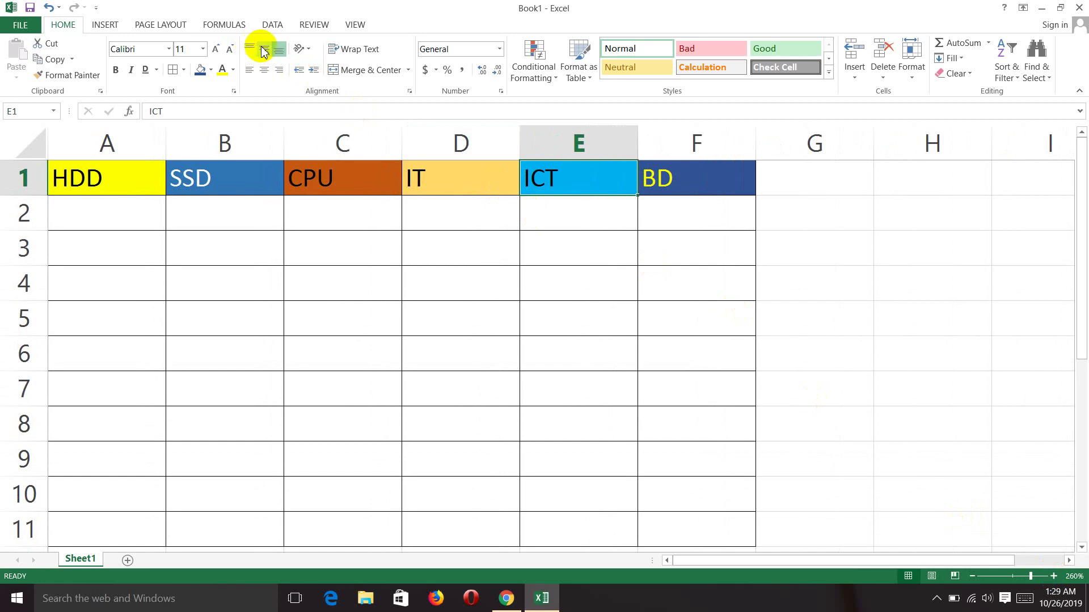
pyautogui.click(280, 73)
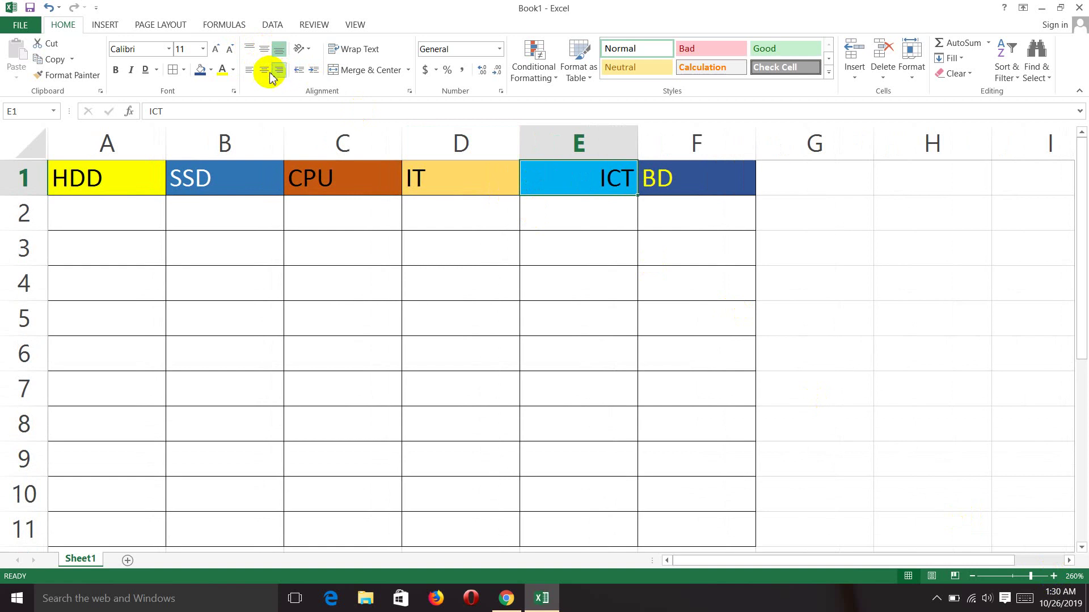
pyautogui.click(267, 70)
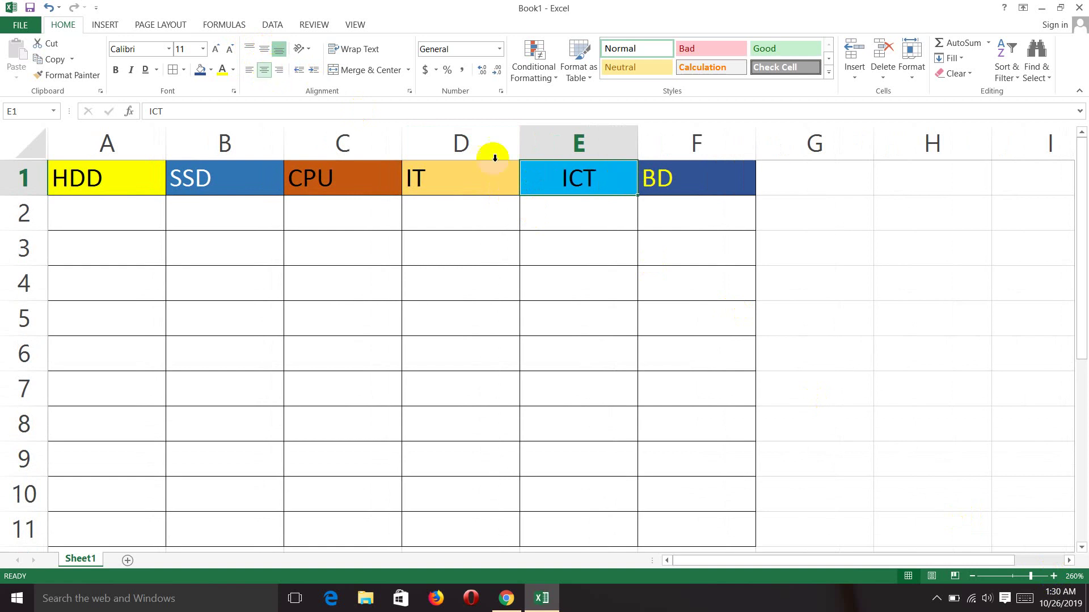
# Step: Try center and right alignment on the headings in A1:F1, leaving them left-aligned
pyautogui.click(366, 203)
pyautogui.moveTo(146, 163); pyautogui.dragTo(697, 193)
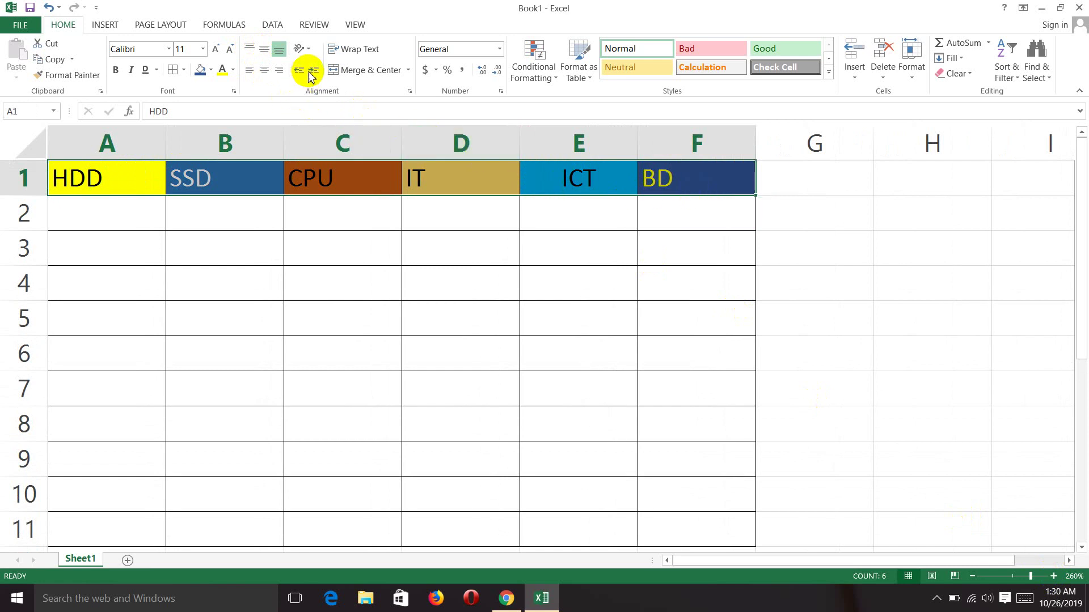
pyautogui.click(260, 72)
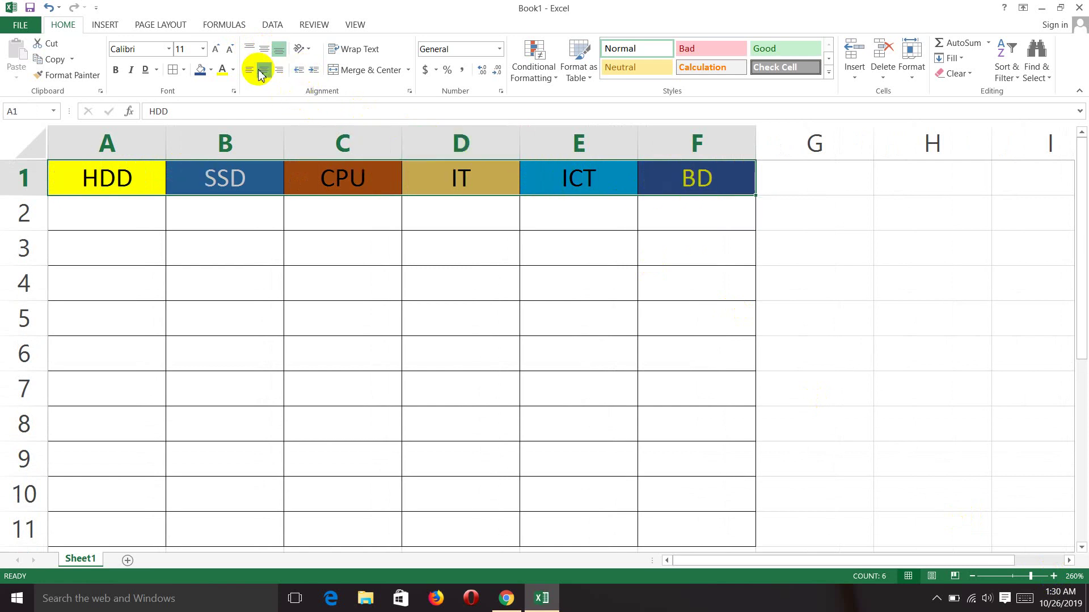
pyautogui.click(260, 72)
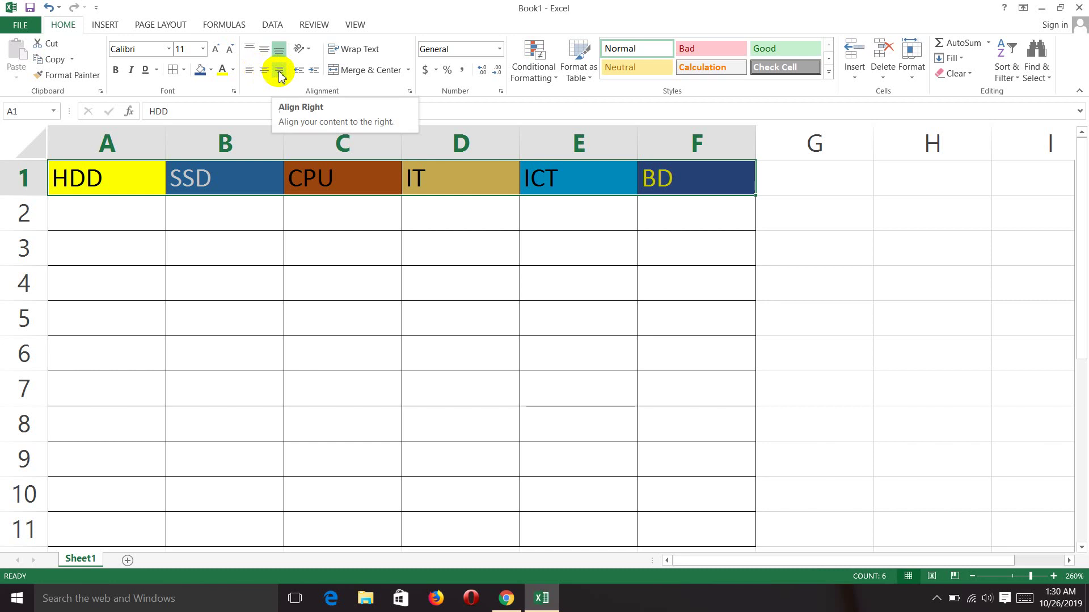
pyautogui.click(280, 71)
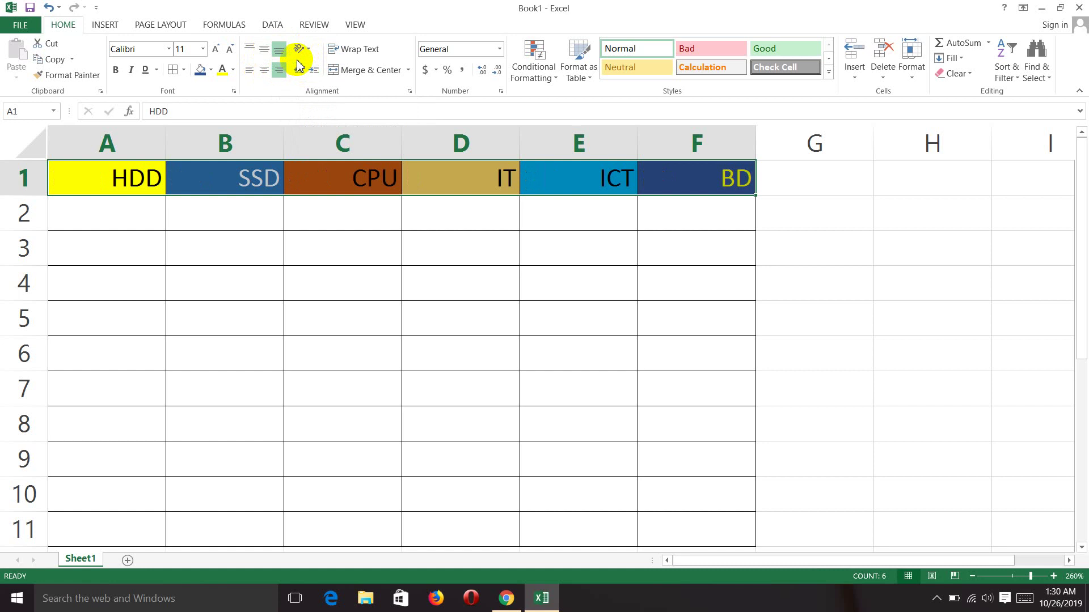
pyautogui.click(253, 72)
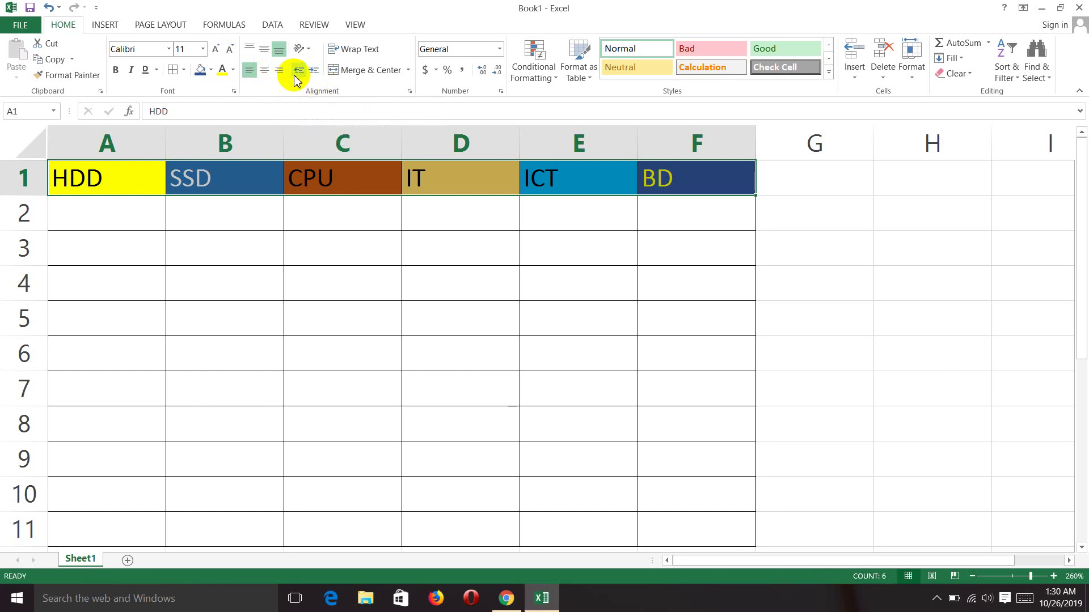
# Step: Try the Angle Counterclockwise orientation on the headings in A1:F1, and set them to Angle Clockwise
pyautogui.click(309, 50)
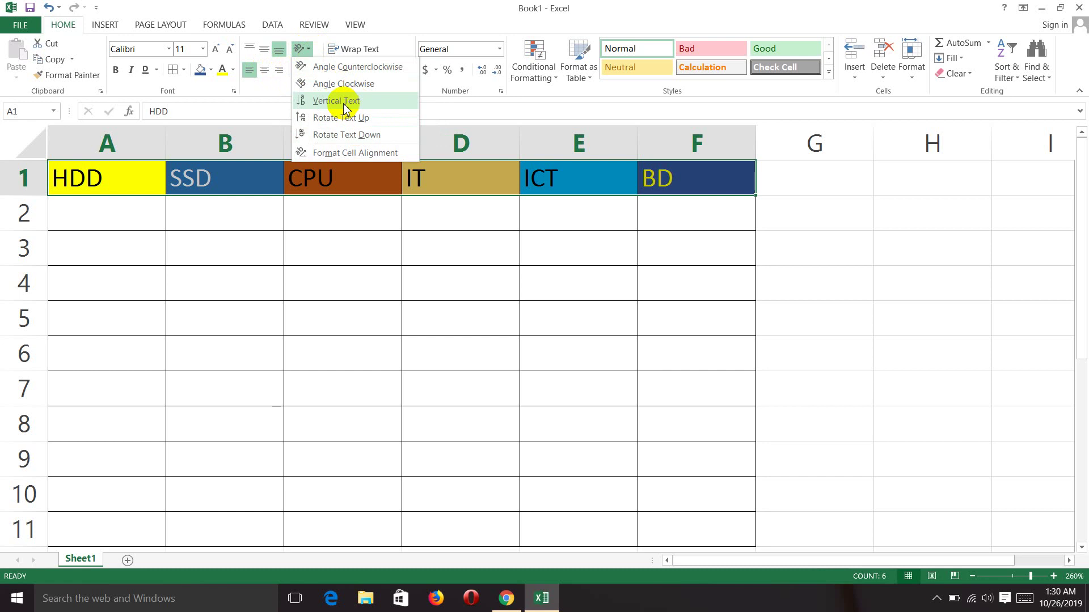
pyautogui.click(343, 68)
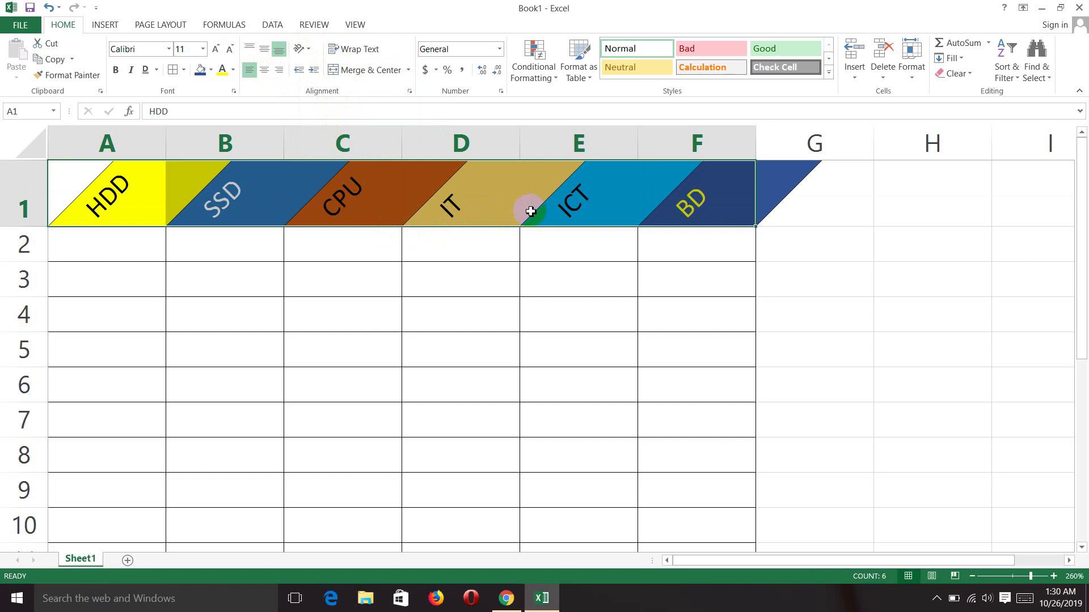
pyautogui.click(302, 49)
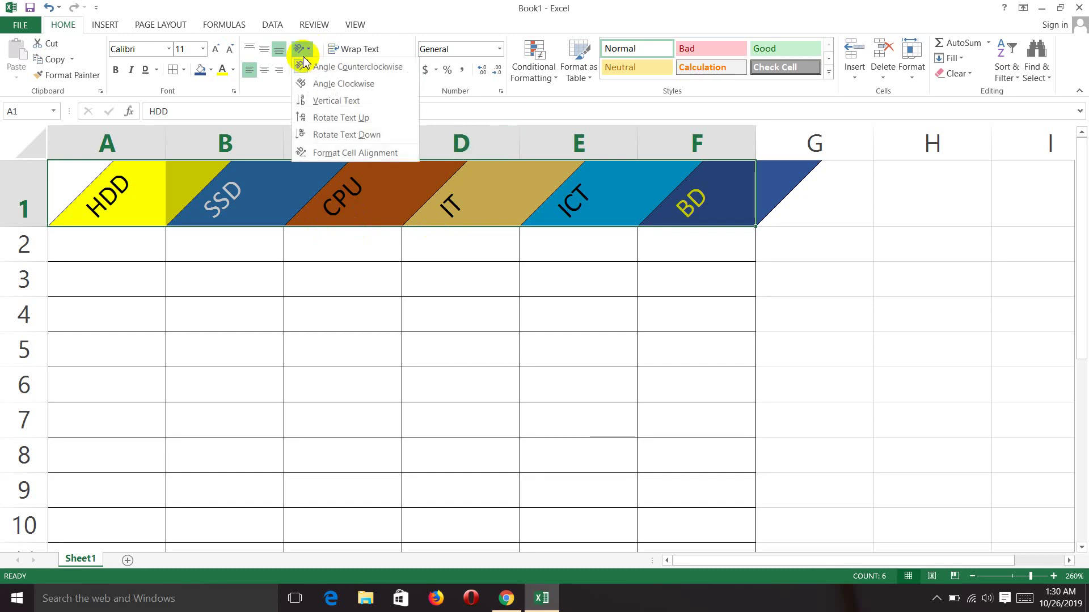
pyautogui.click(310, 84)
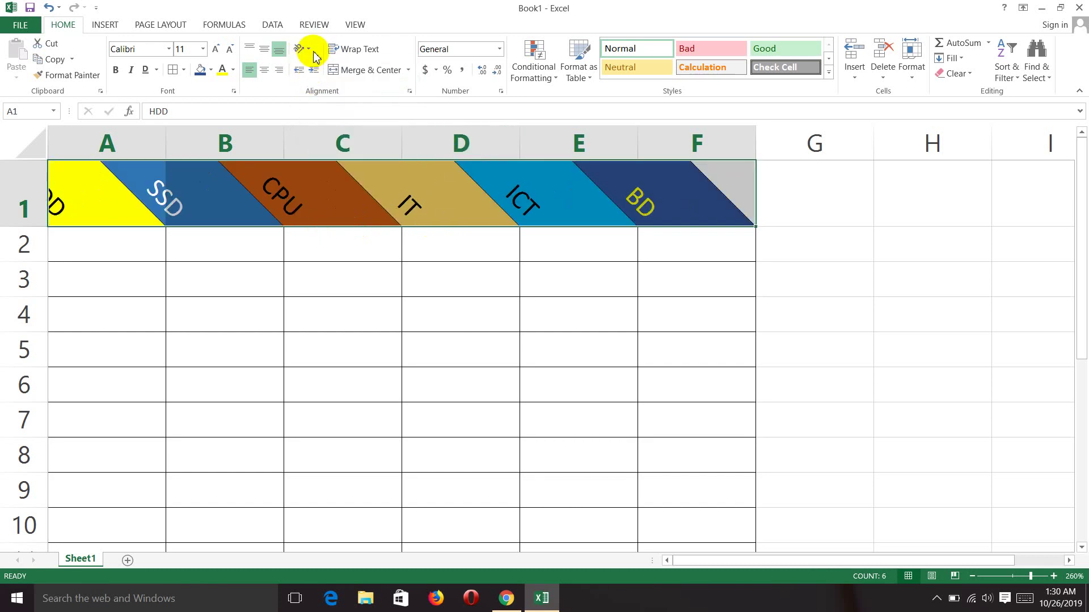
# Step: Try the Vertical Text, Rotate Text Up and Rotate Text Down orientations on the headings in A1:F1
pyautogui.click(314, 55)
pyautogui.click(316, 100)
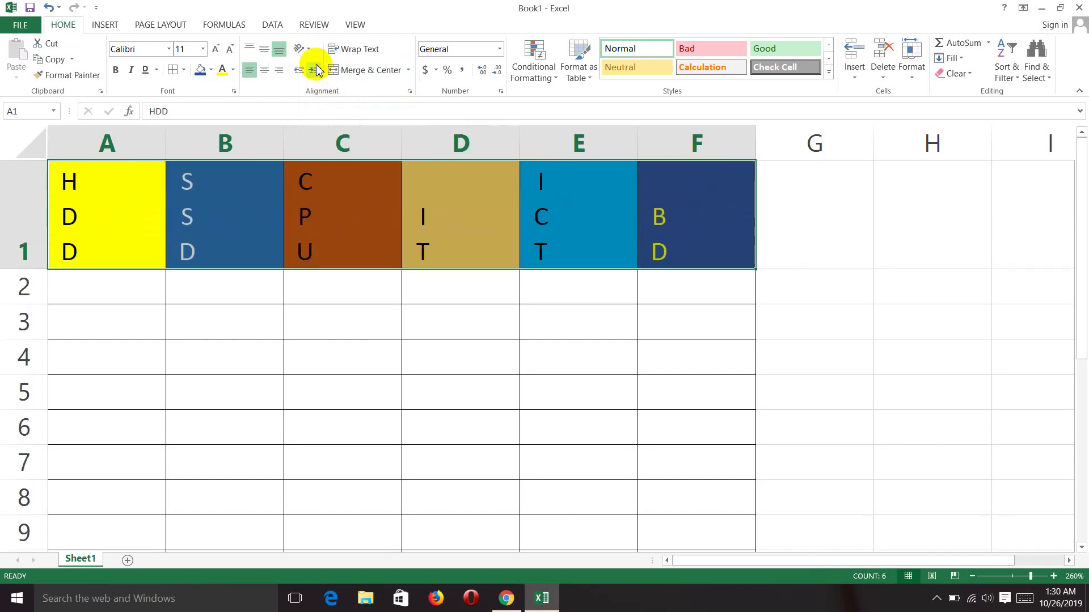
pyautogui.click(310, 54)
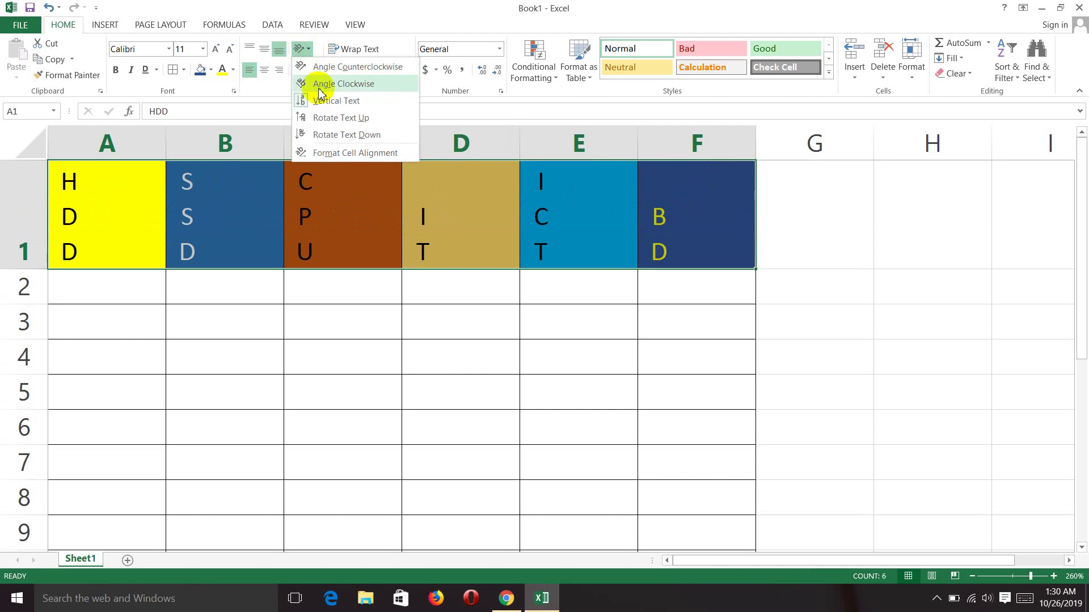
pyautogui.click(317, 117)
pyautogui.click(306, 54)
pyautogui.click(318, 133)
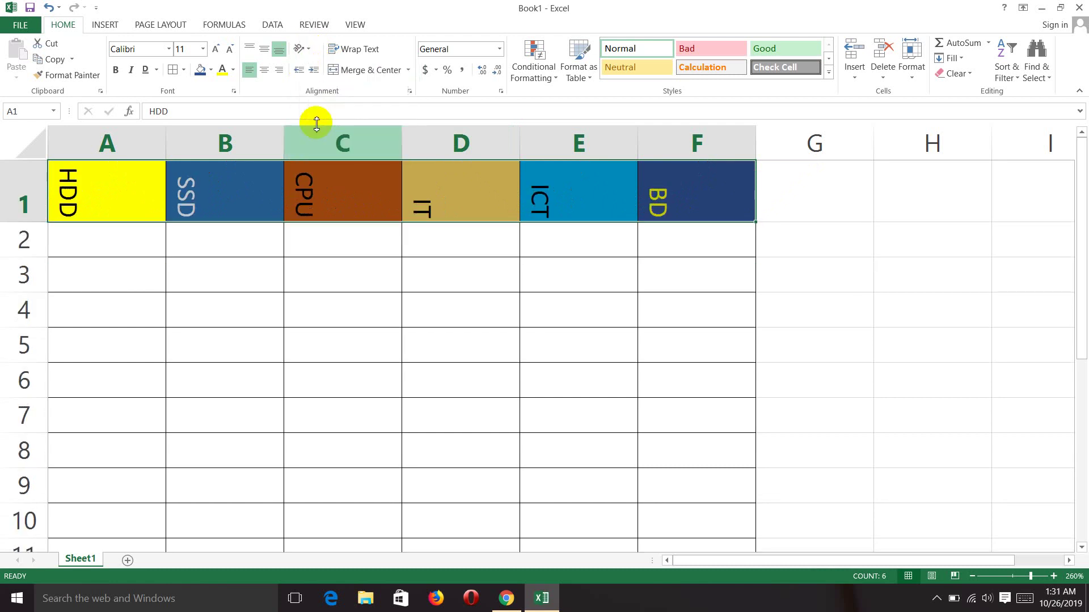
# Step: Open the Format Cell Alignment settings for the headings in A1:F1, and close them without changing anything
pyautogui.click(311, 53)
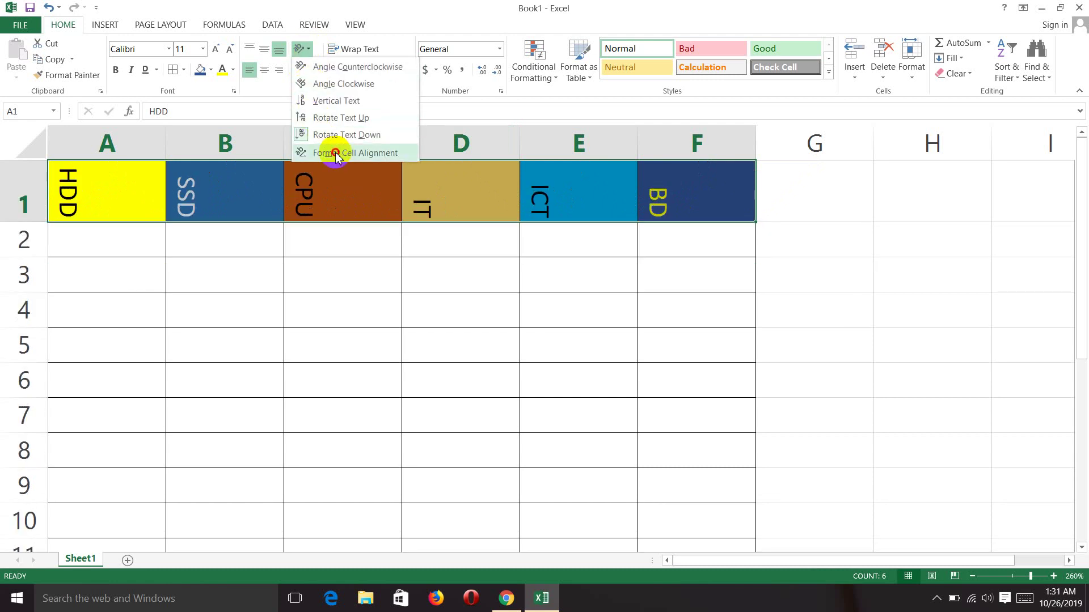
pyautogui.click(335, 144)
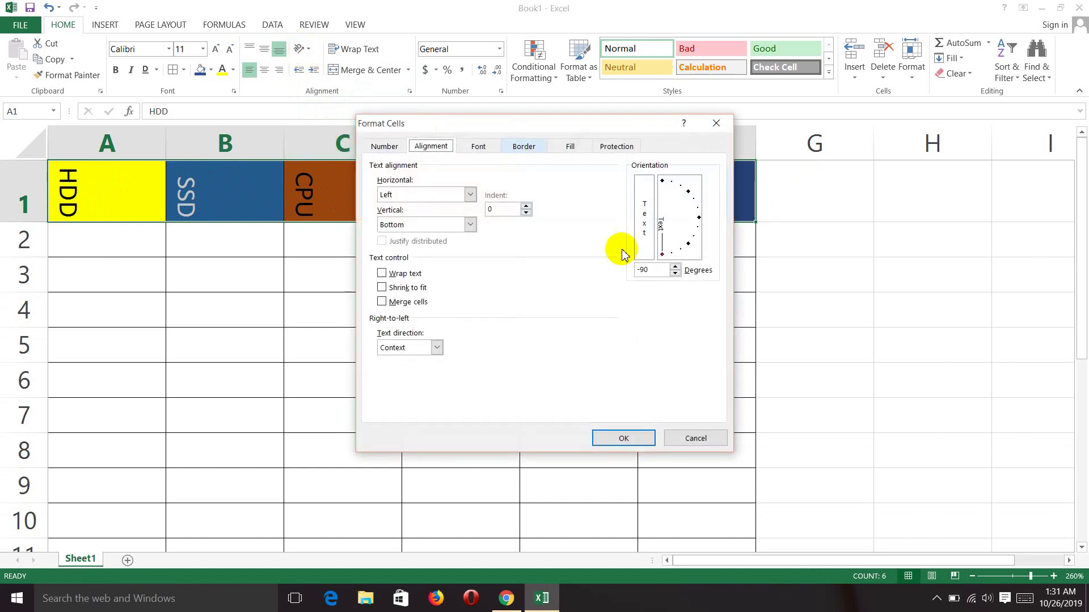
pyautogui.click(694, 441)
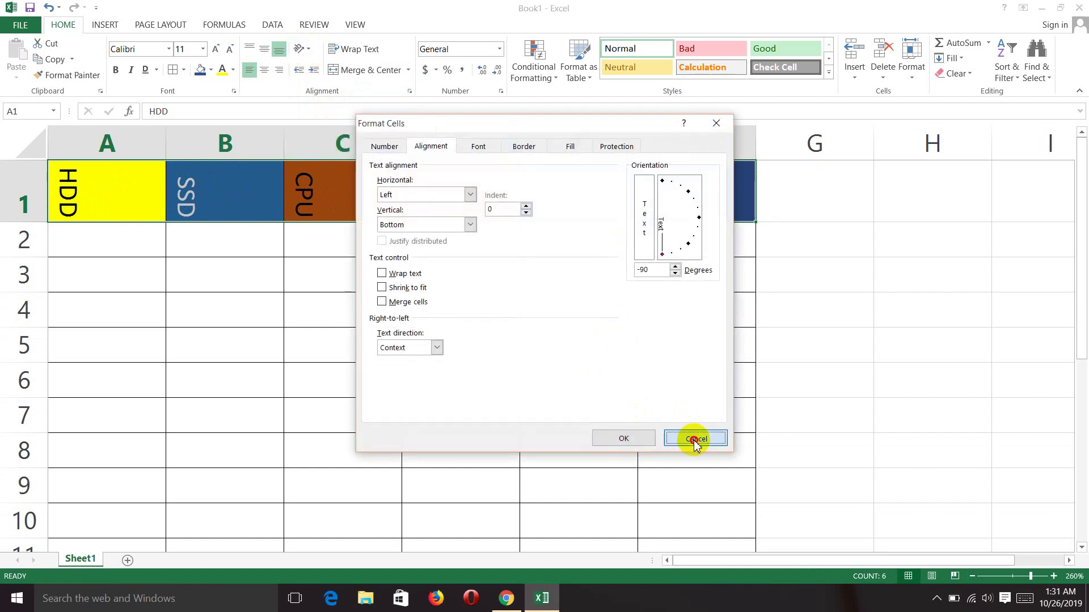
pyautogui.click(139, 181)
pyautogui.click(159, 265)
pyautogui.moveTo(100, 196); pyautogui.dragTo(681, 223)
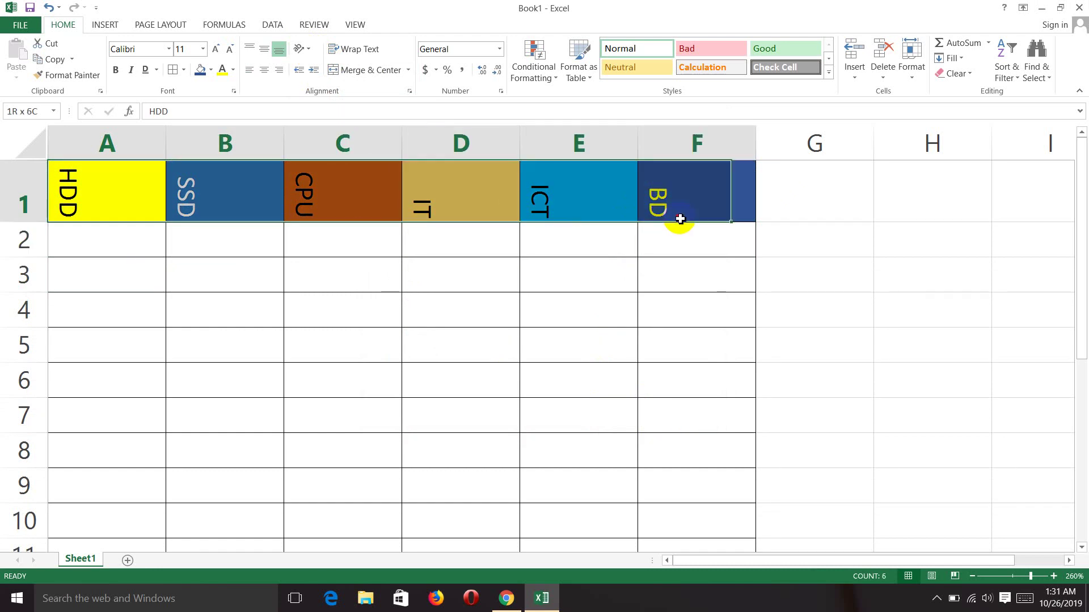
pyautogui.click(302, 49)
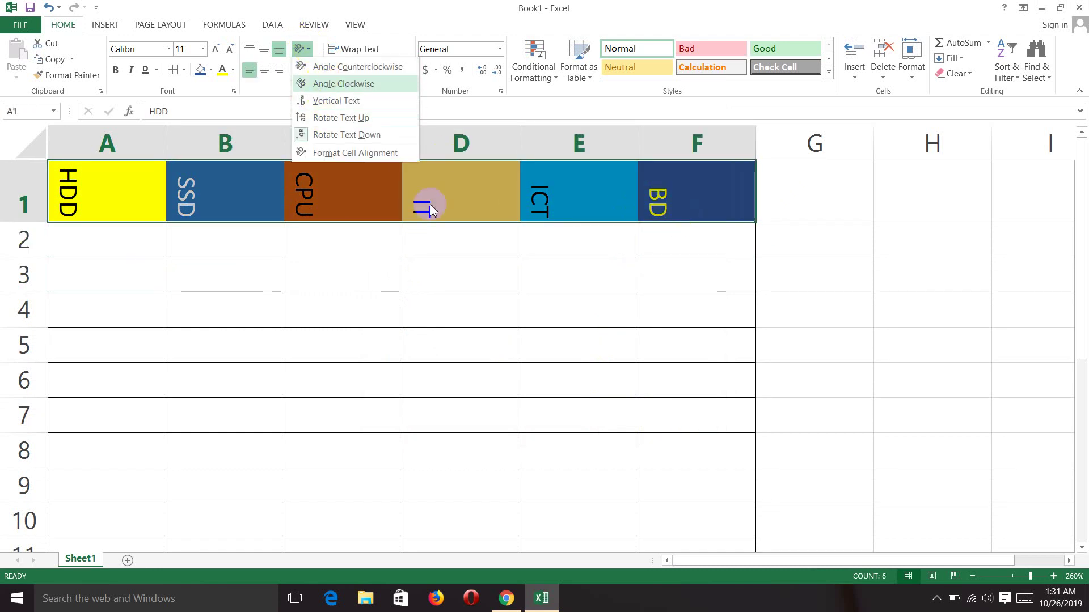
pyautogui.click(379, 260)
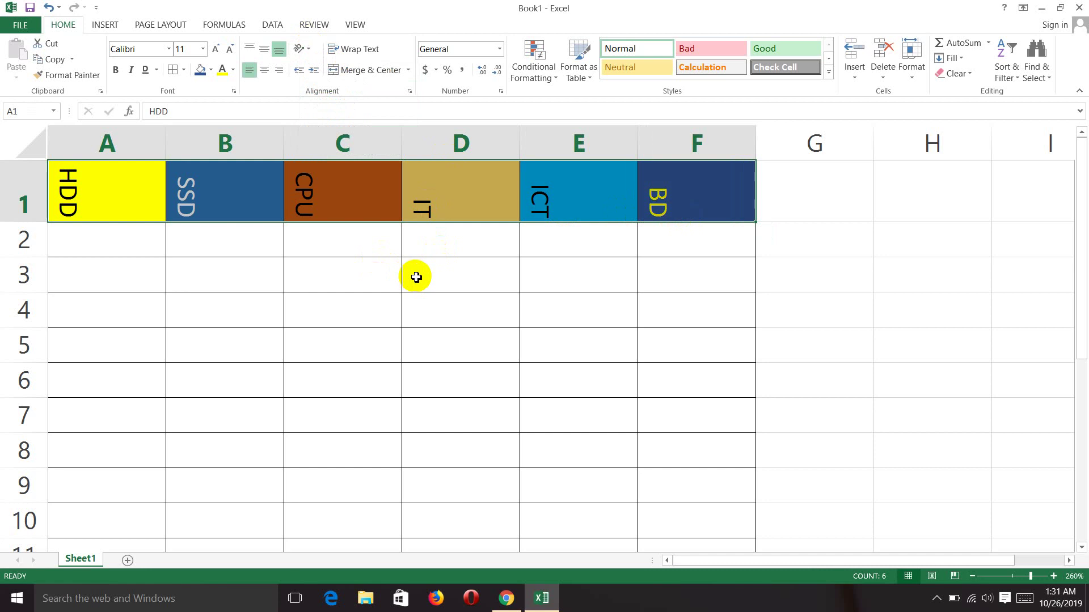
# Step: Undo the text orientation and alignment changes on the headings in A1:F1, and select cell D3
pyautogui.hotkey('ctrl', 'z')
pyautogui.hotkey('ctrl', 'z')
pyautogui.hotkey('ctrl', 'z')
pyautogui.hotkey('ctrl', 'z')
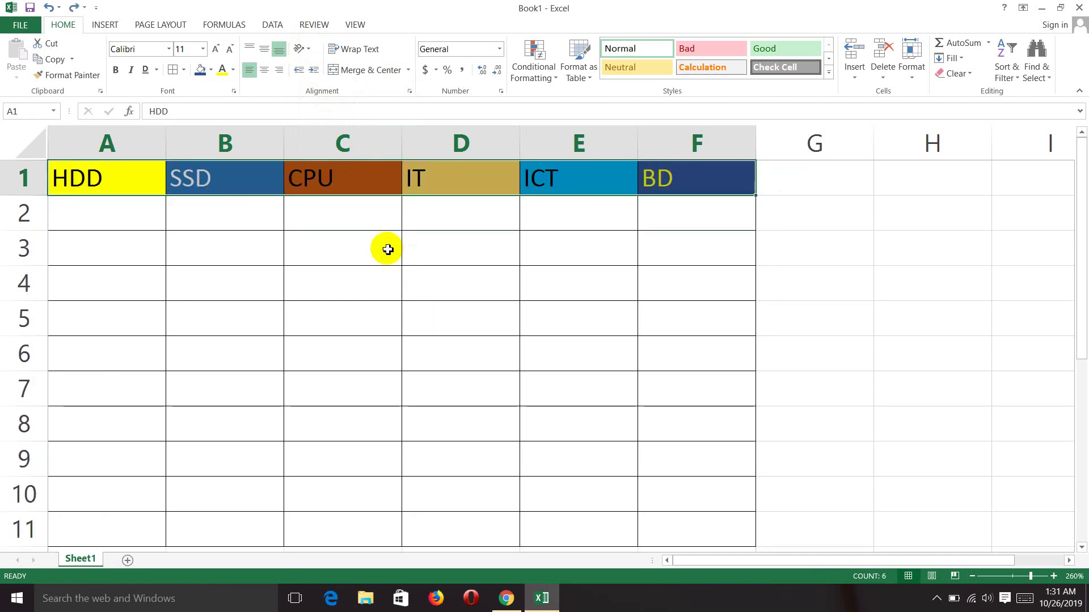
pyautogui.click(462, 241)
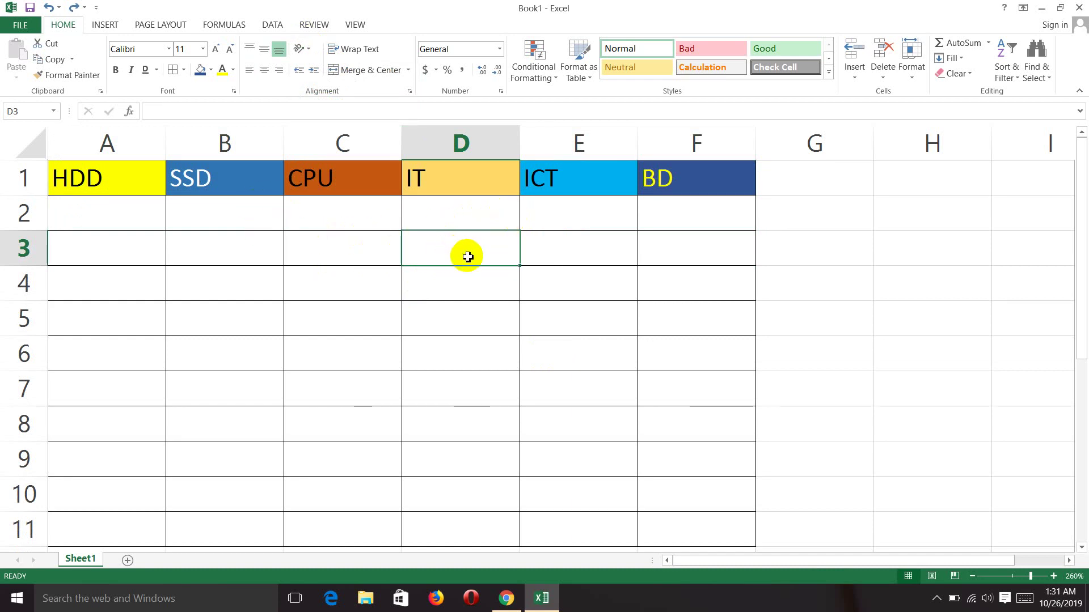
pyautogui.scroll(-3, 468, 256)
pyautogui.scroll(3, 468, 255)
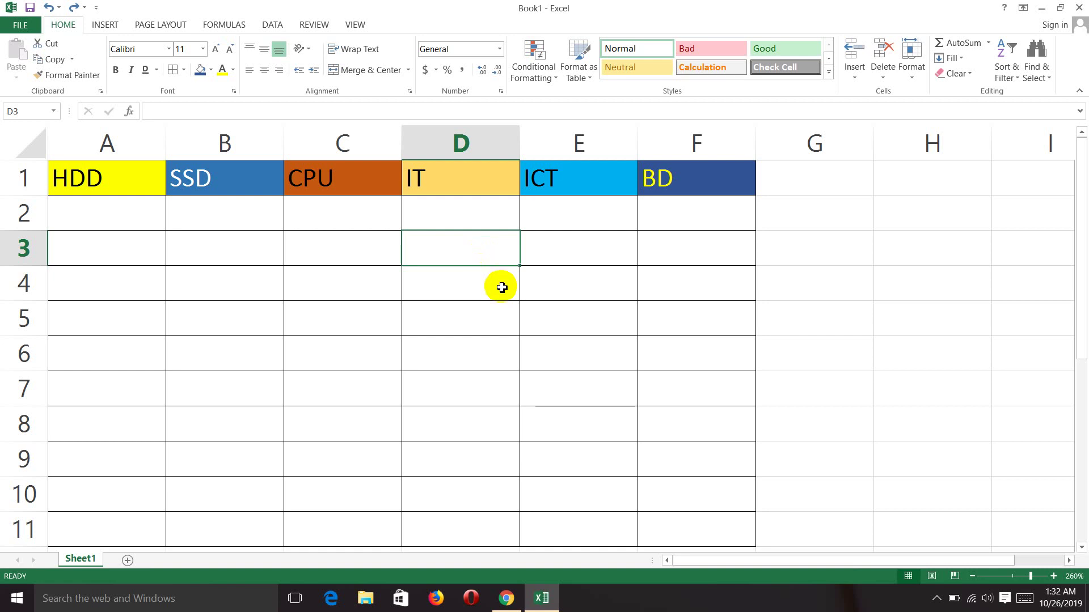
pyautogui.click(938, 596)
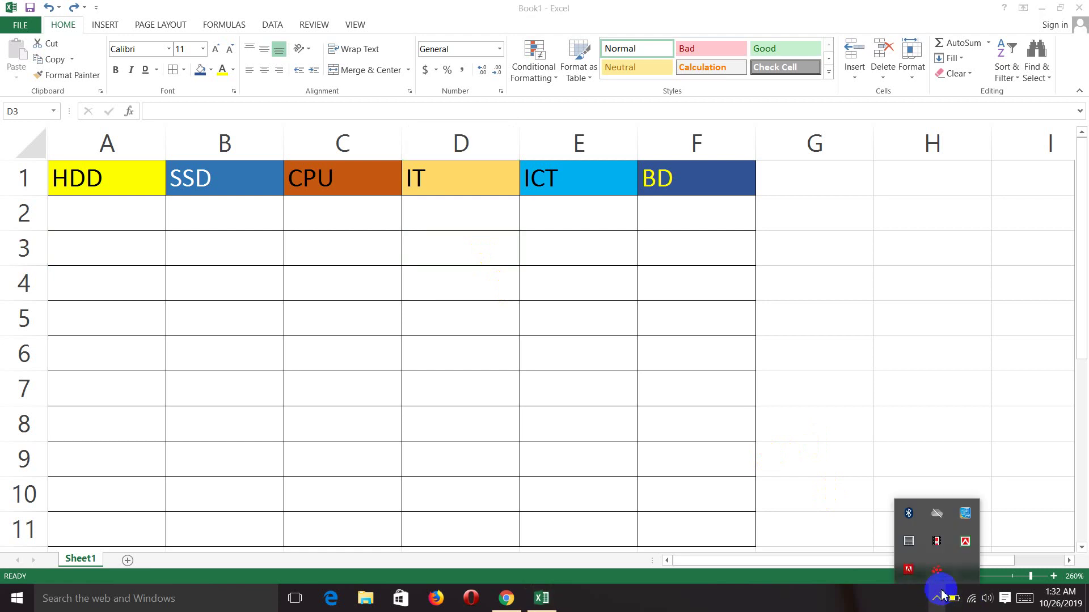